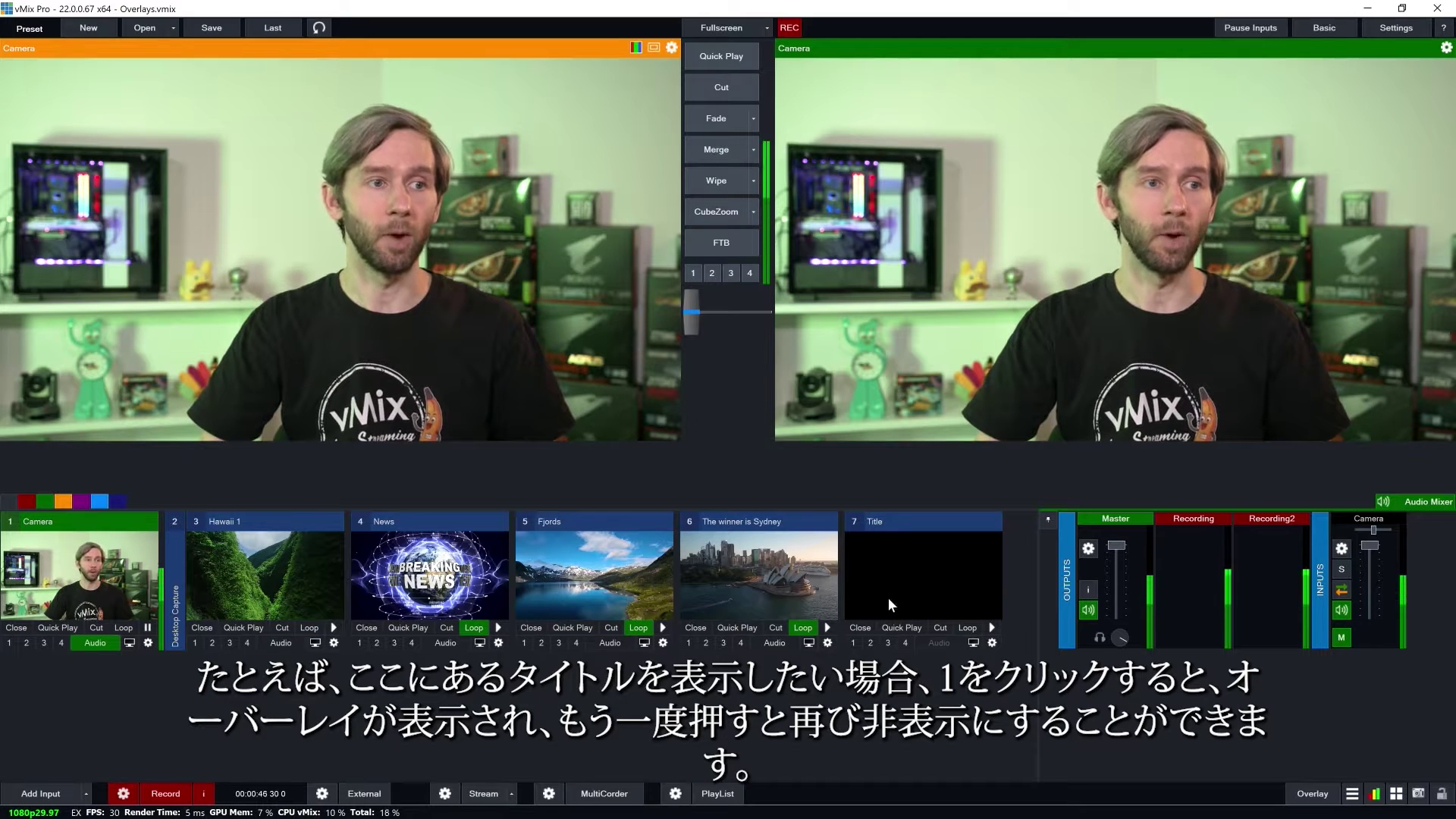
Toggle the Title lower third on and off, then select overlay number 1 in Overlay Settings
click(854, 643)
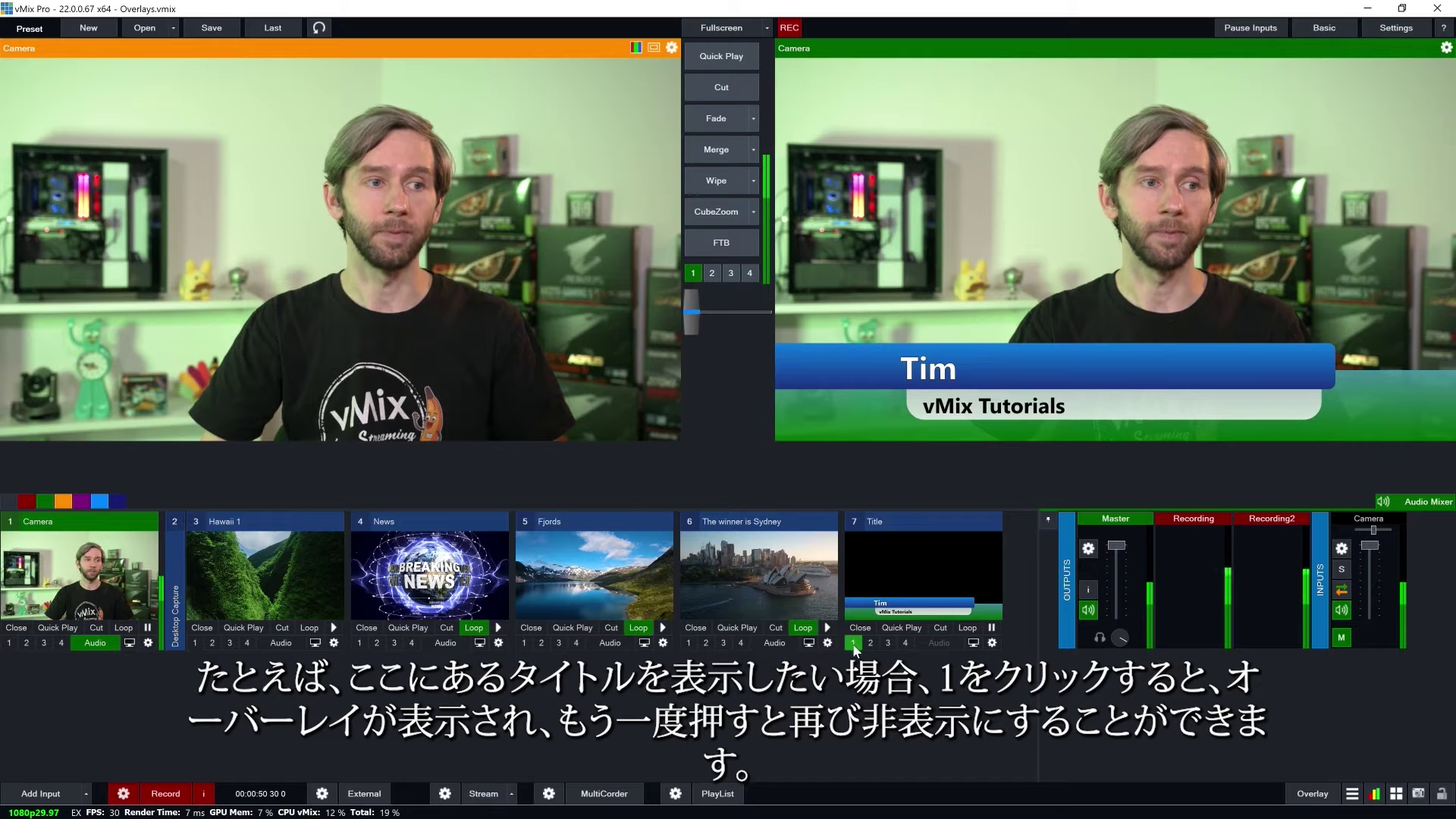
click(853, 643)
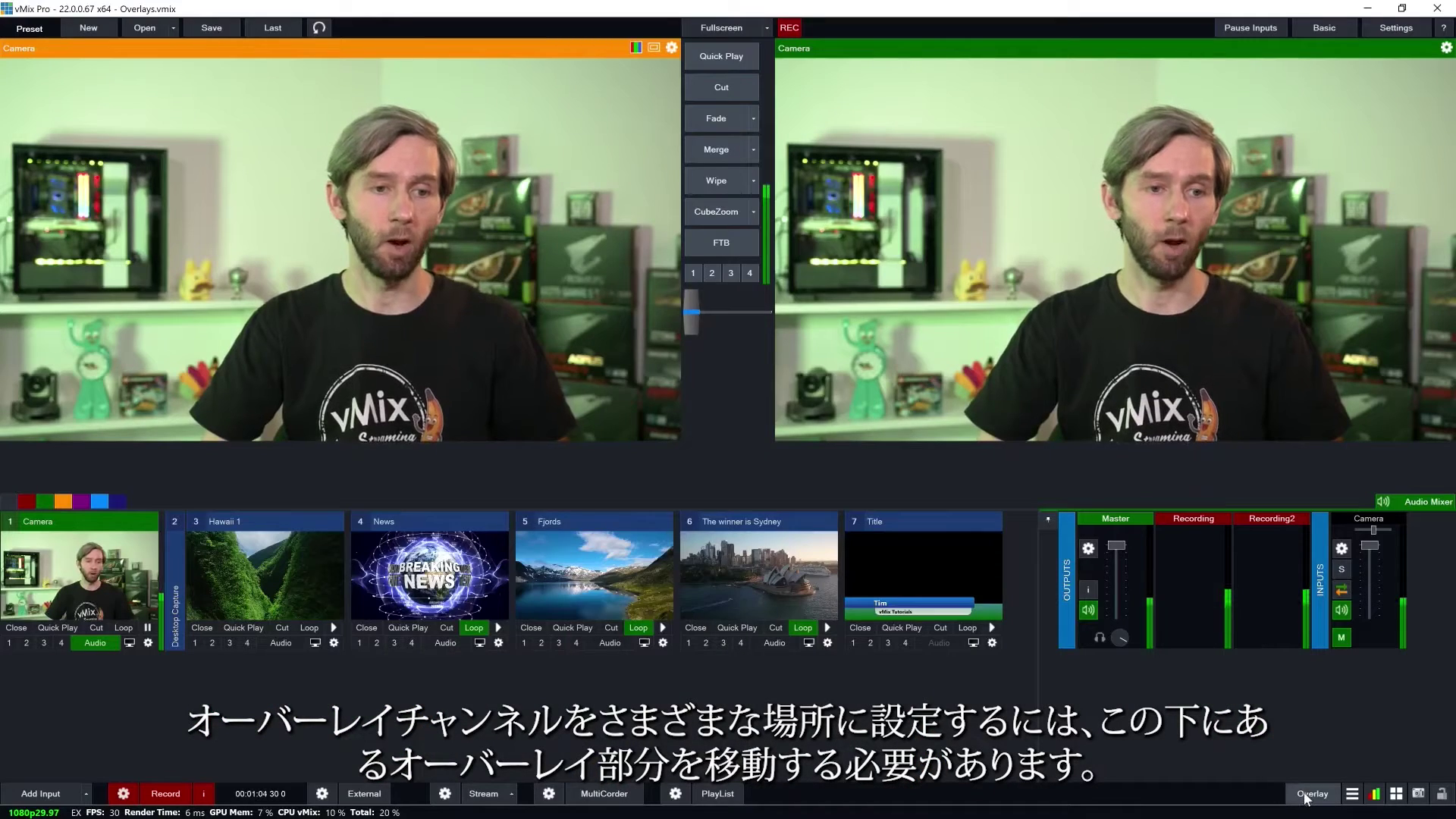
click(1309, 794)
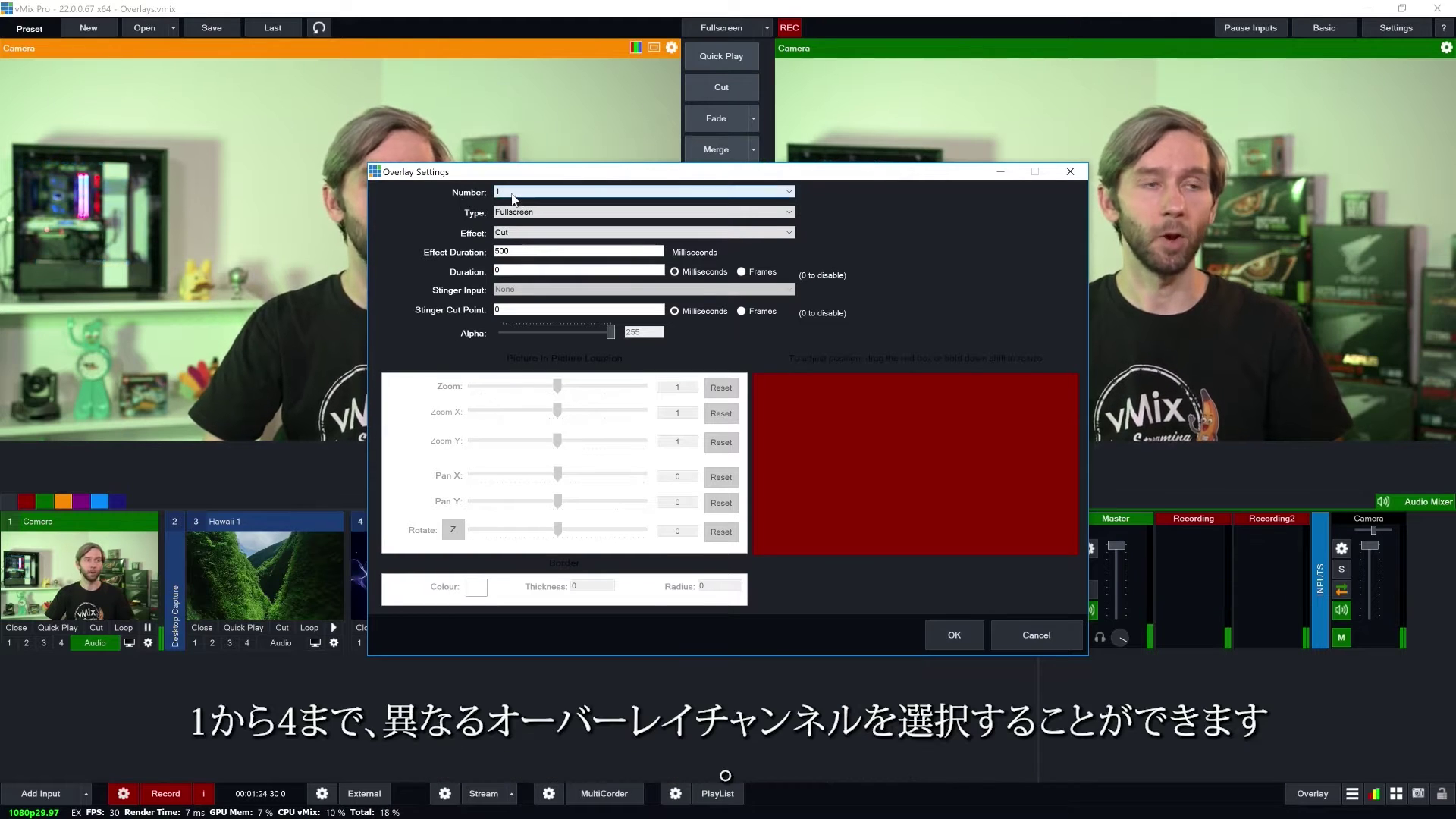
click(513, 196)
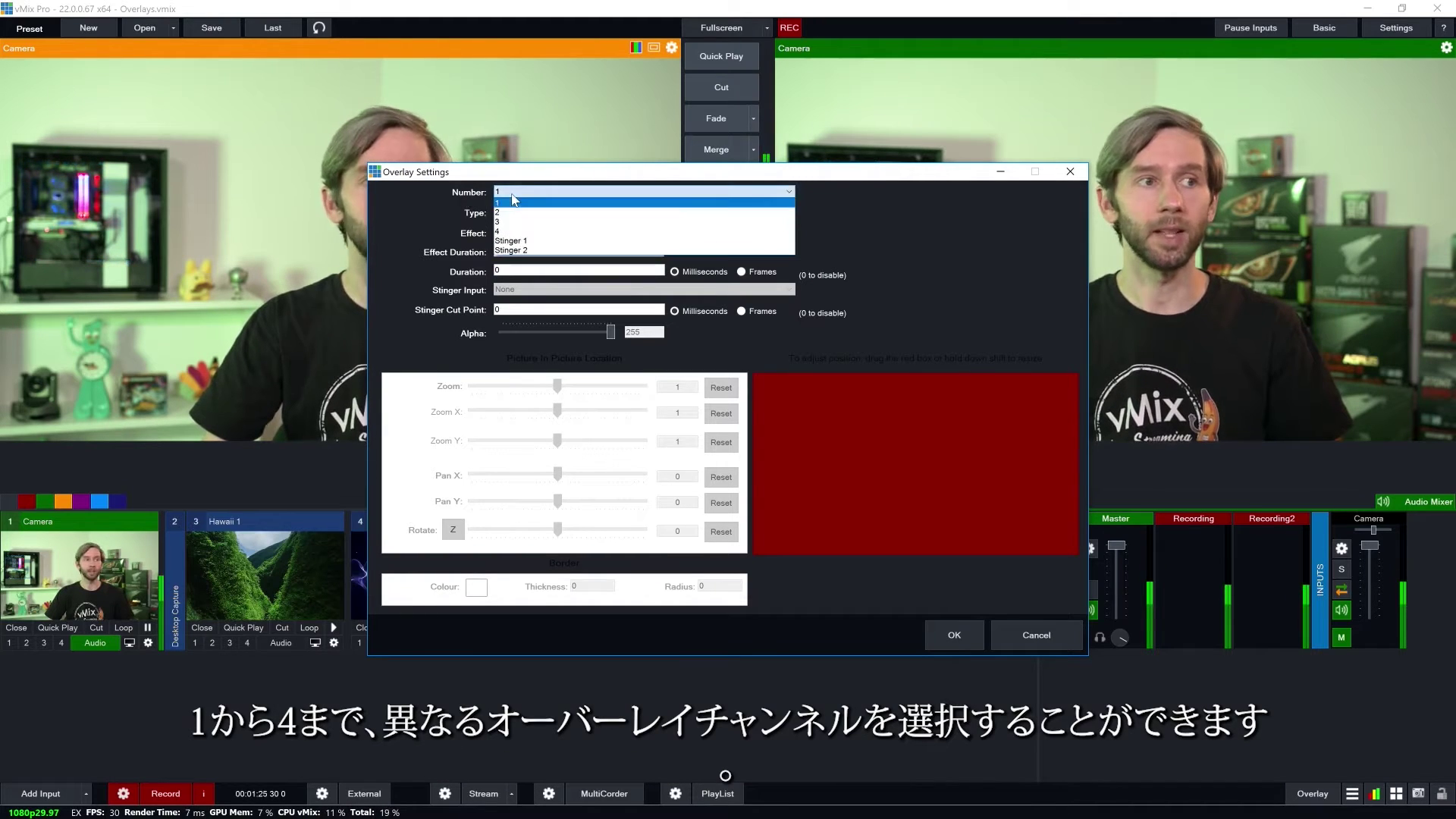
click(429, 204)
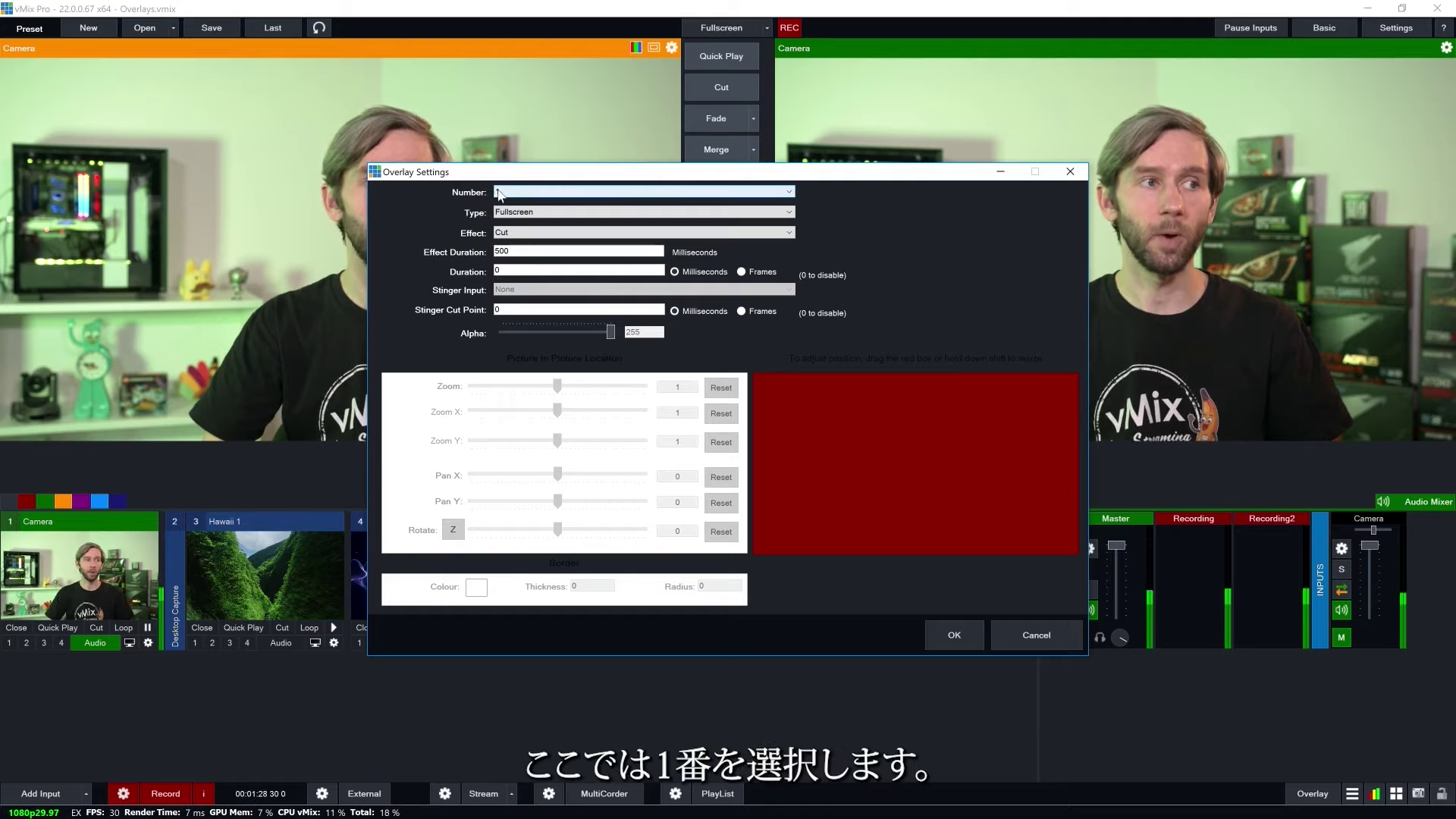
Recheck the overlay number list and reposition the Overlay Settings window
click(499, 196)
click(530, 203)
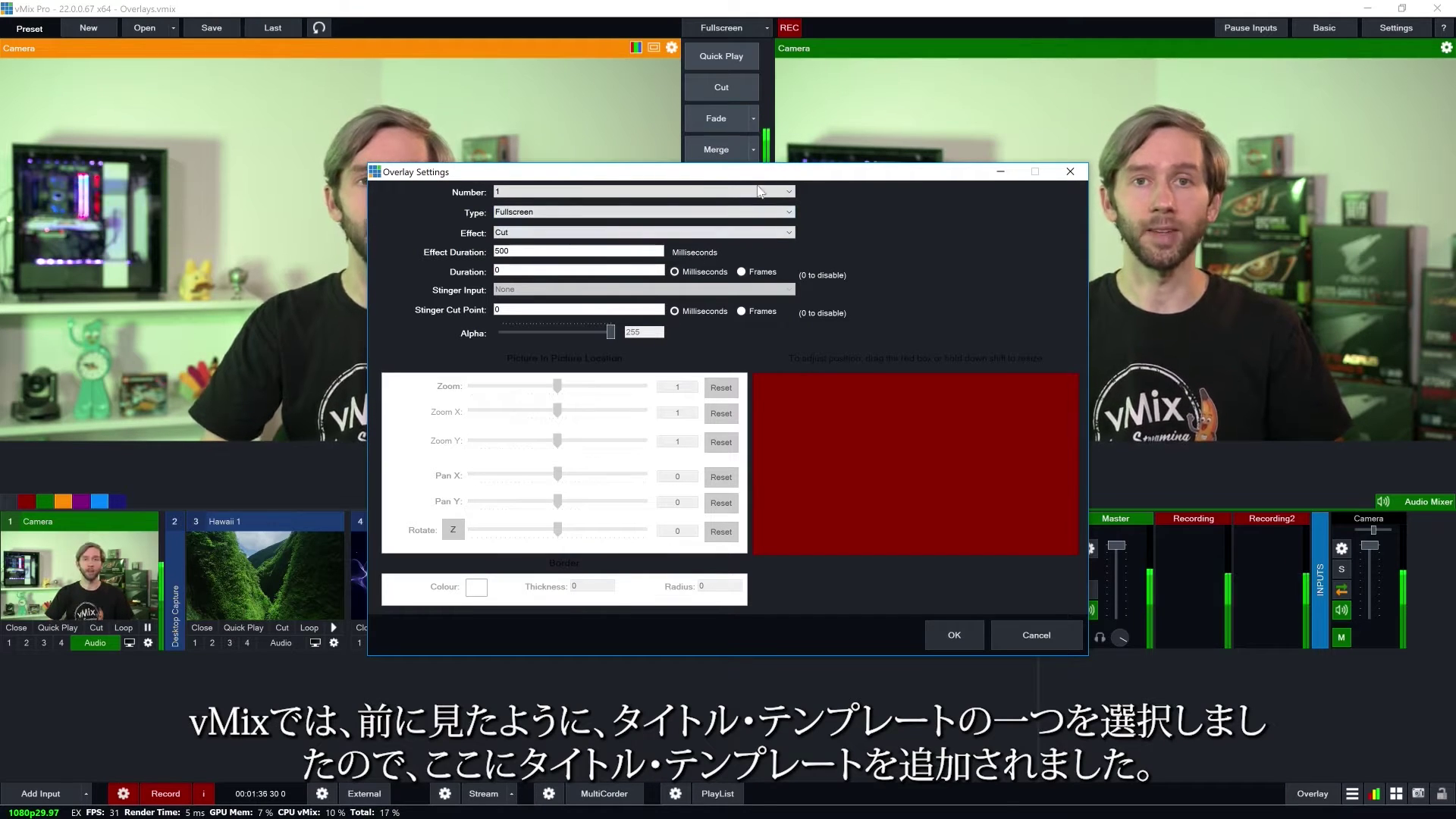
drag(877, 173, 748, 113)
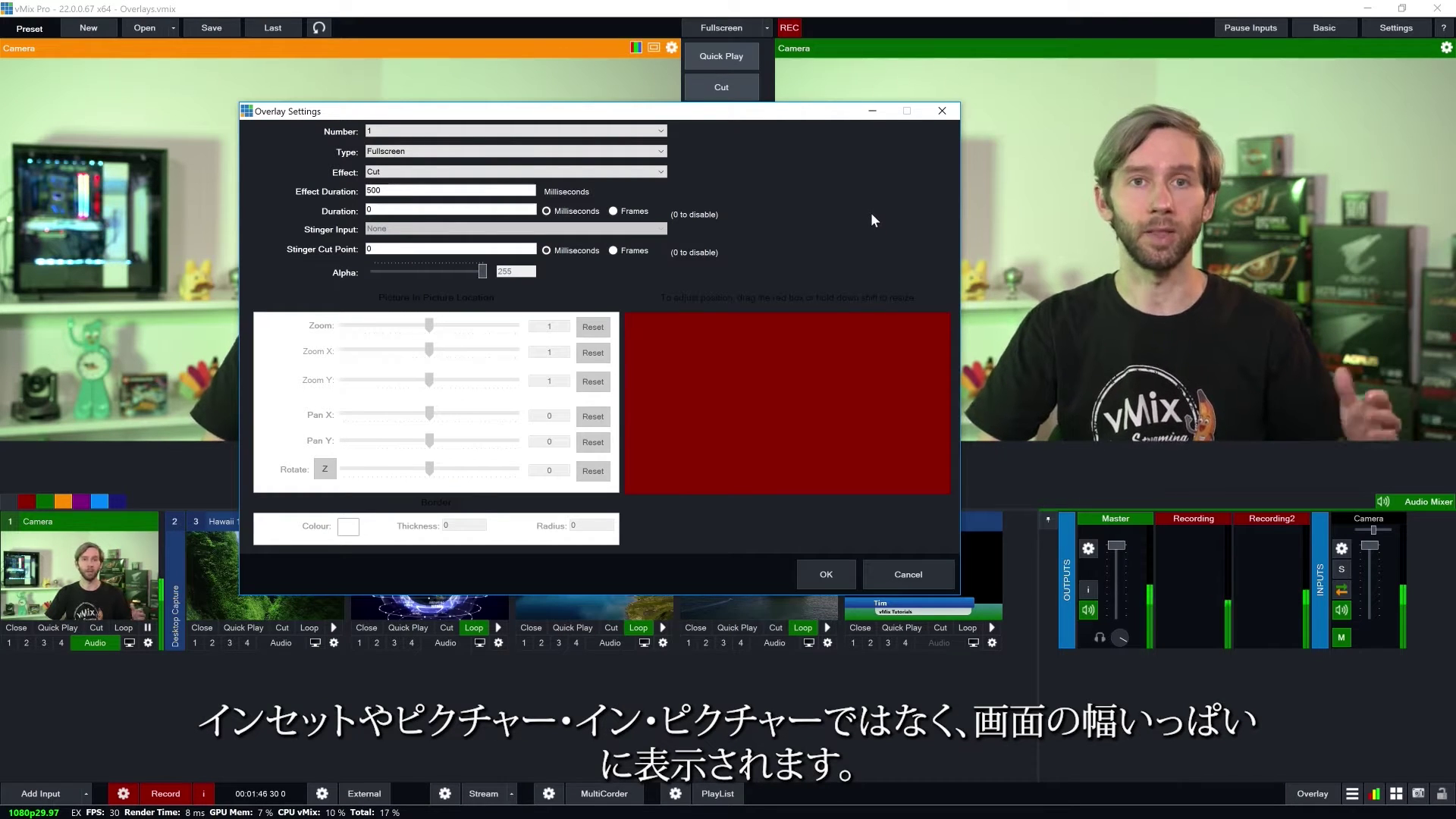
drag(735, 115, 829, 139)
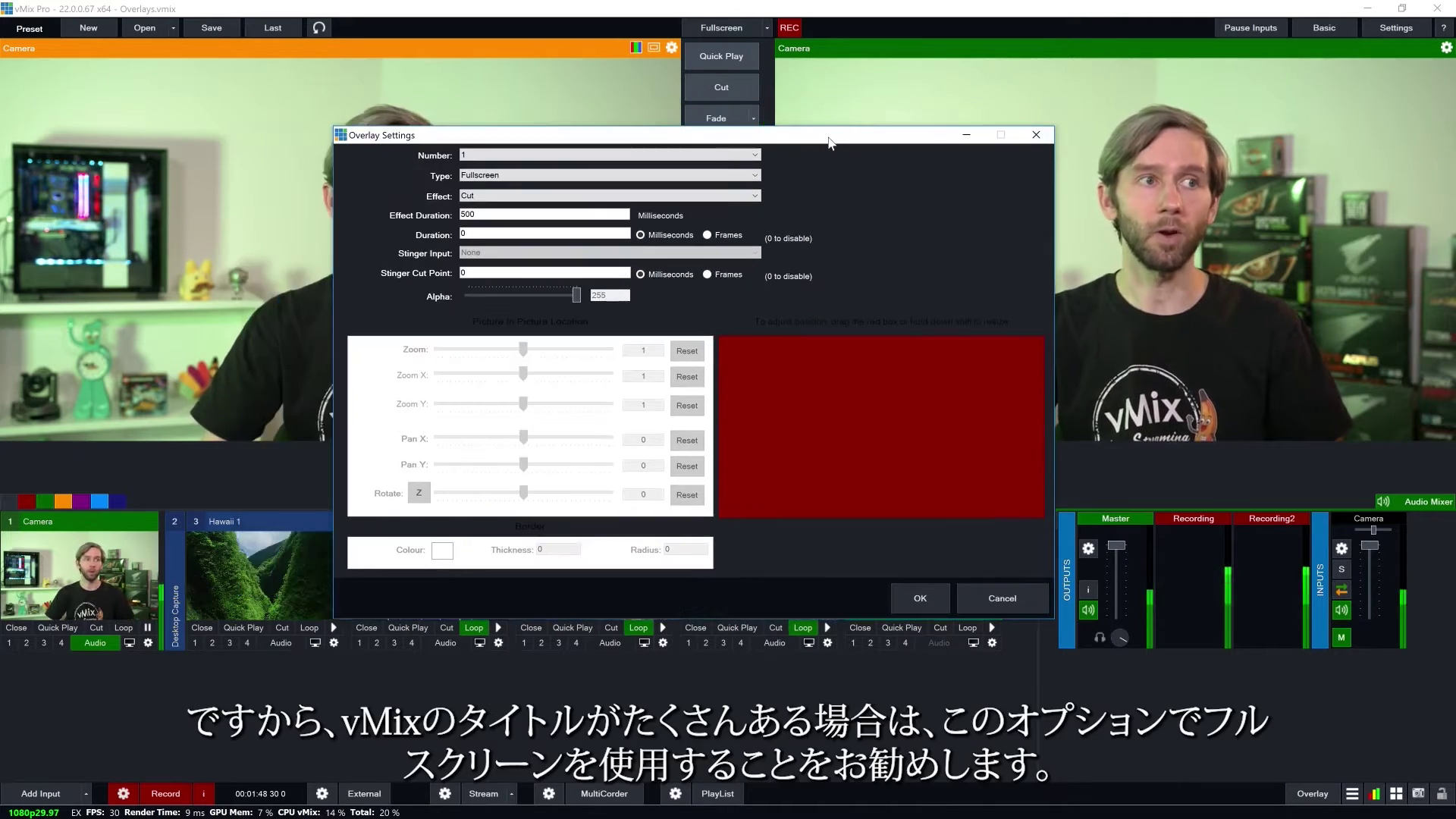
click(491, 200)
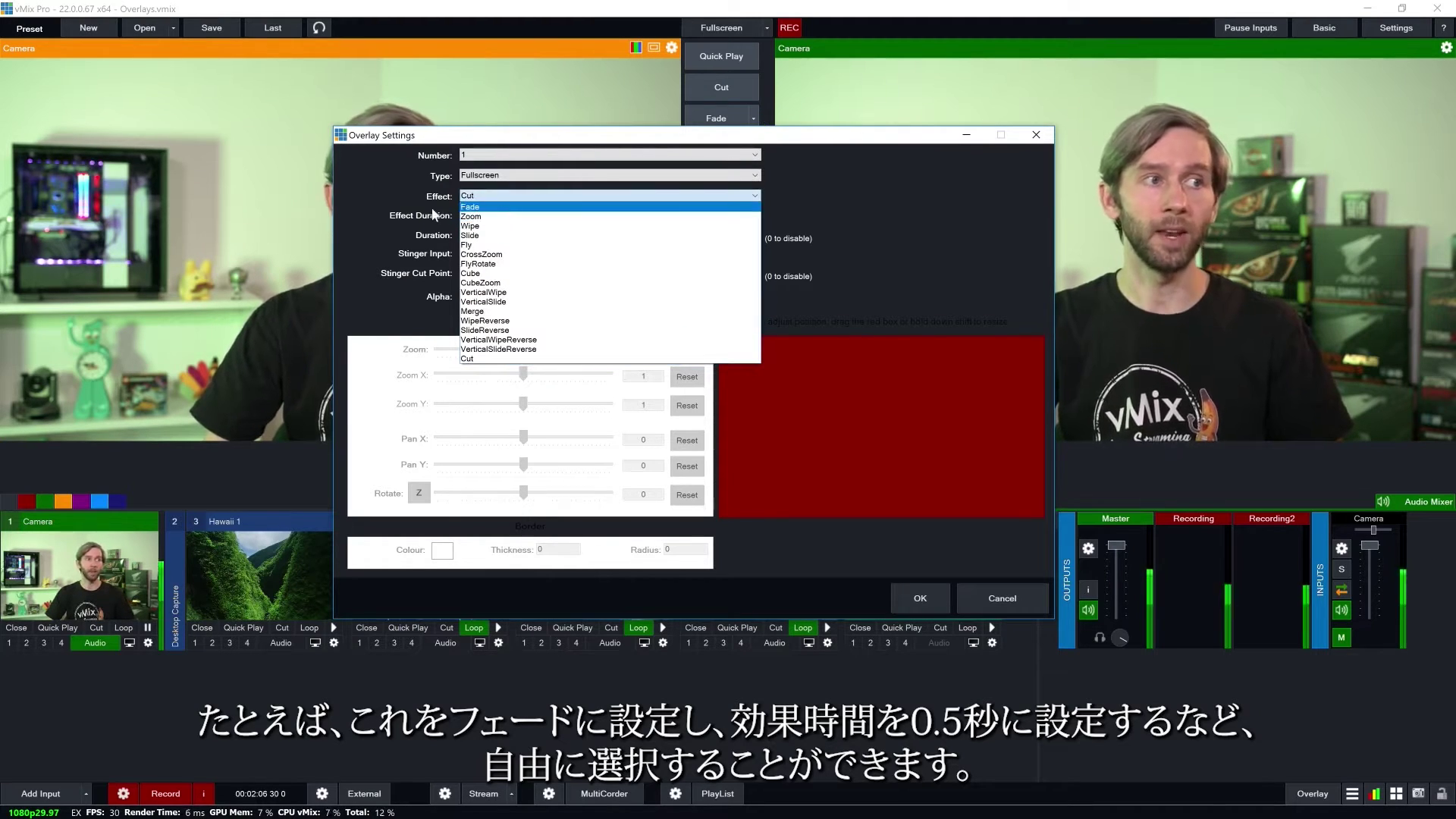
click(541, 207)
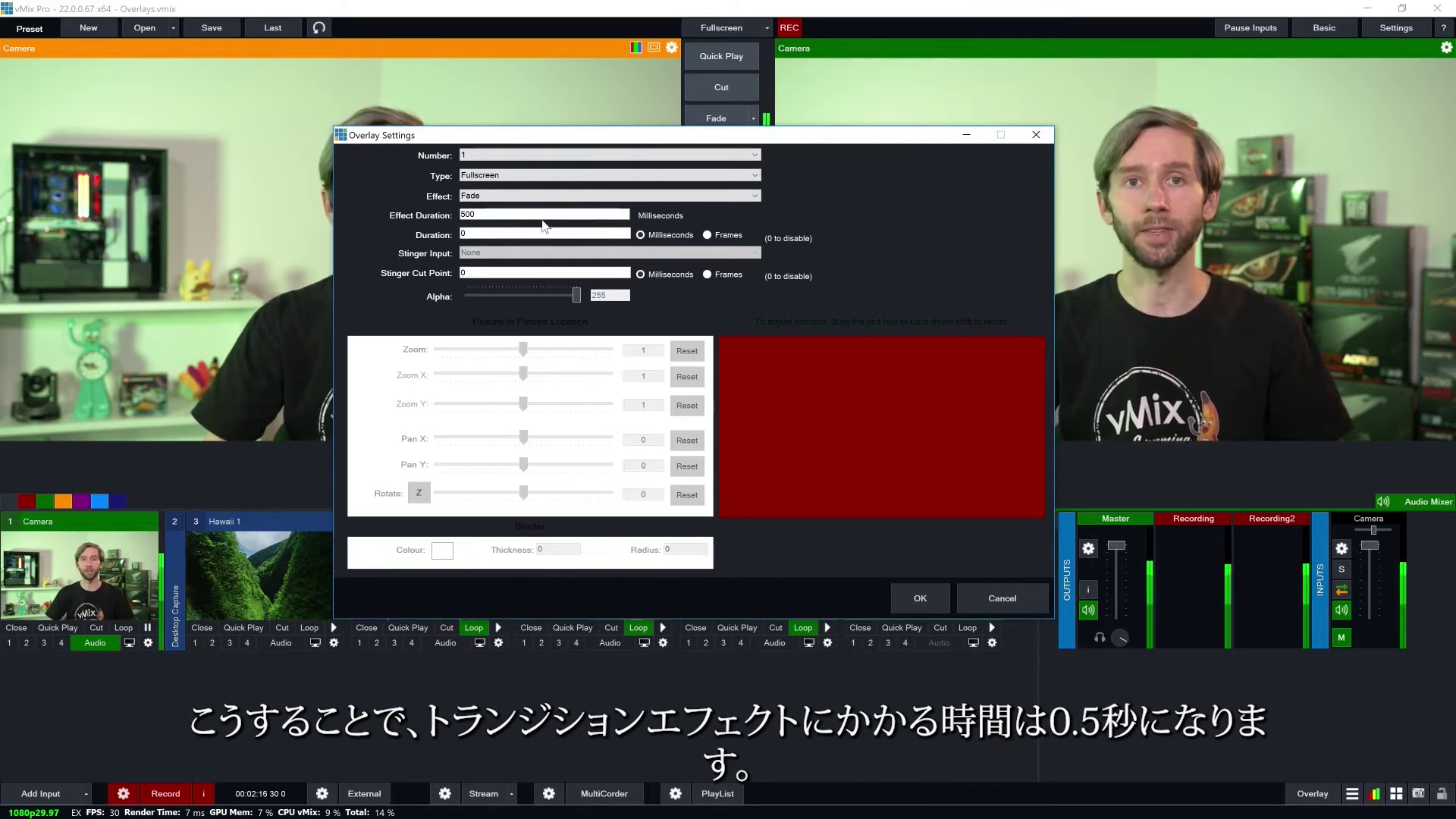
click(469, 197)
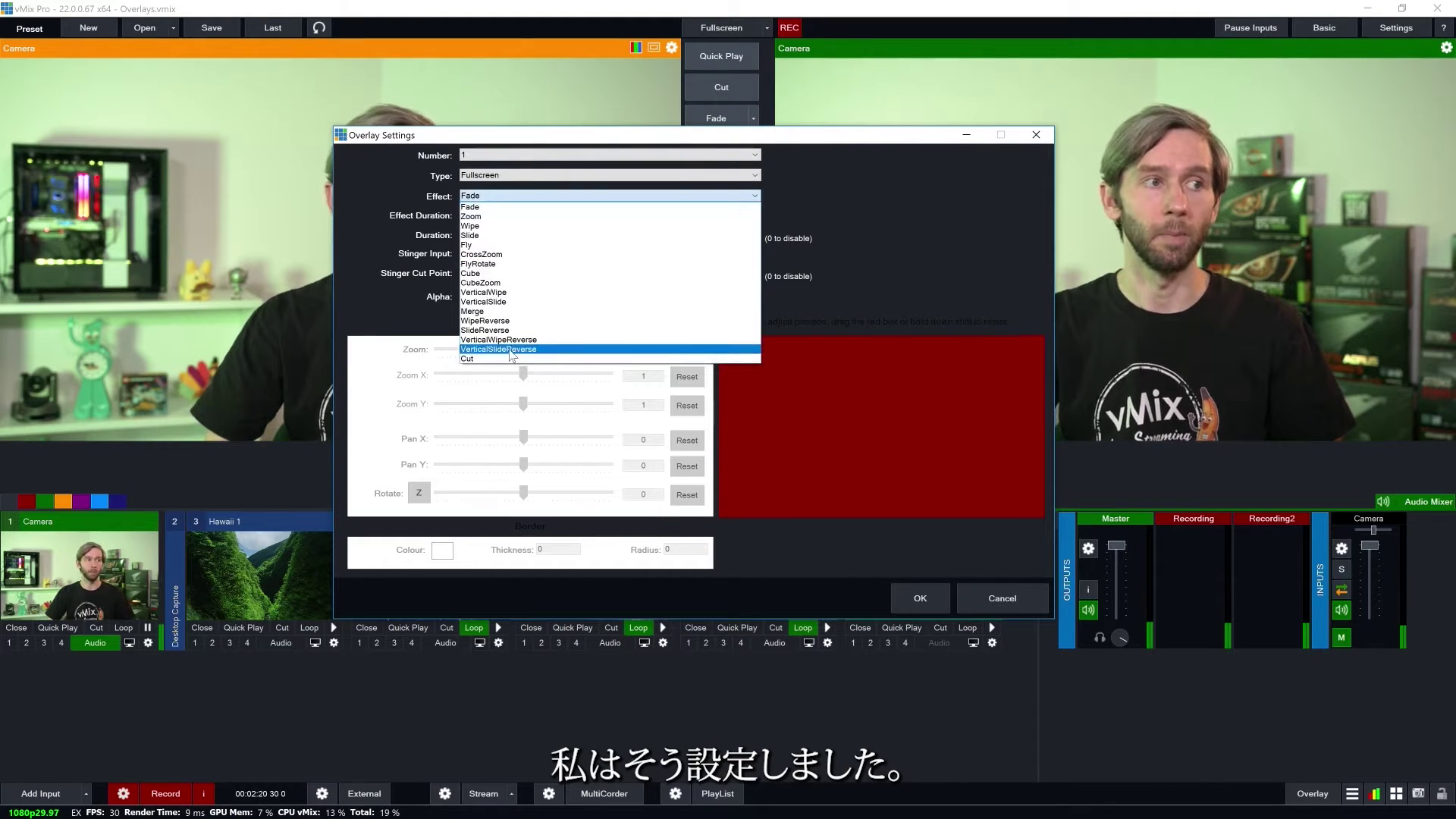
click(507, 359)
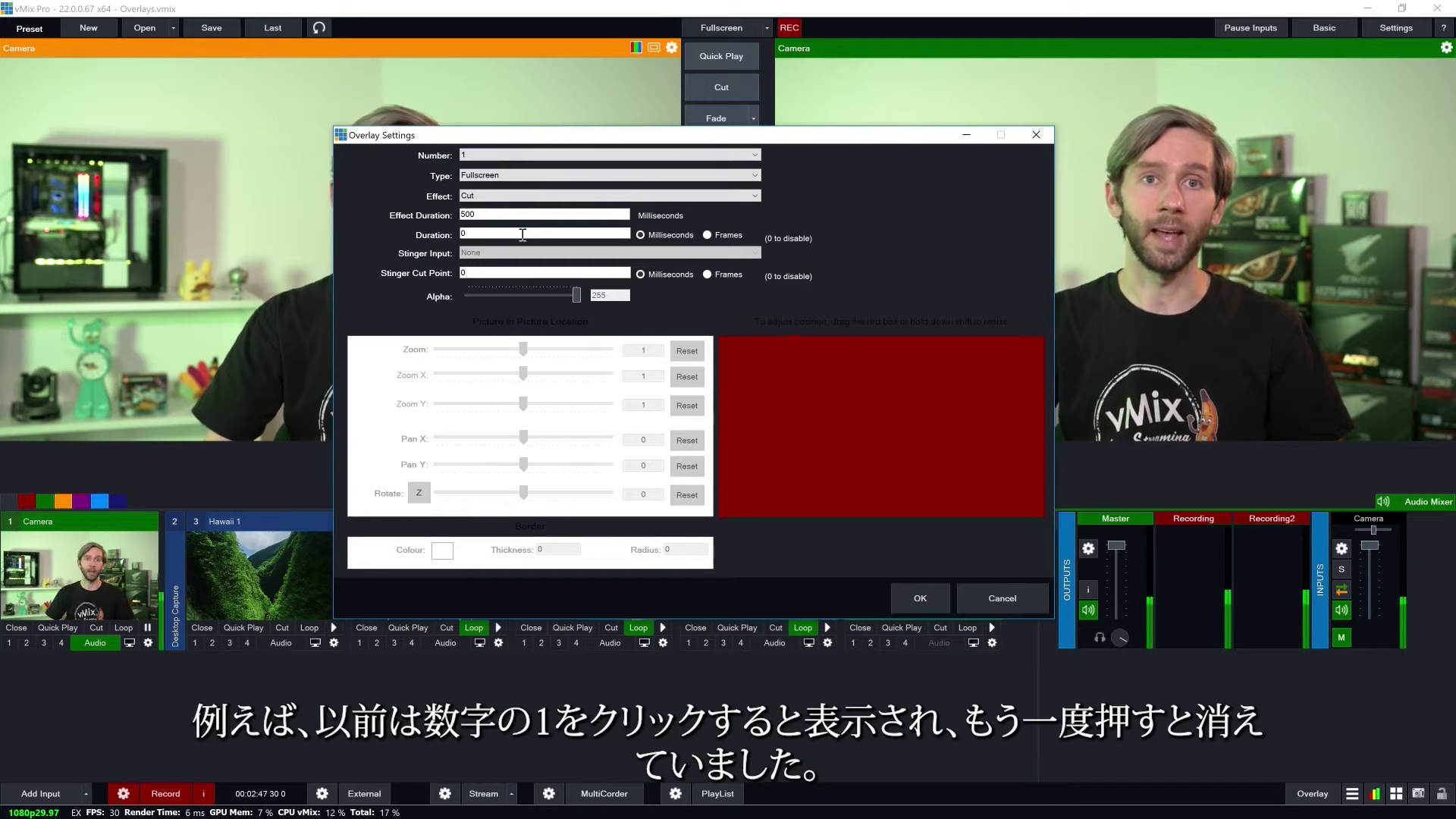
Set overlay 1's Duration to 5000 milliseconds and try the Alpha slider
double_click(488, 233)
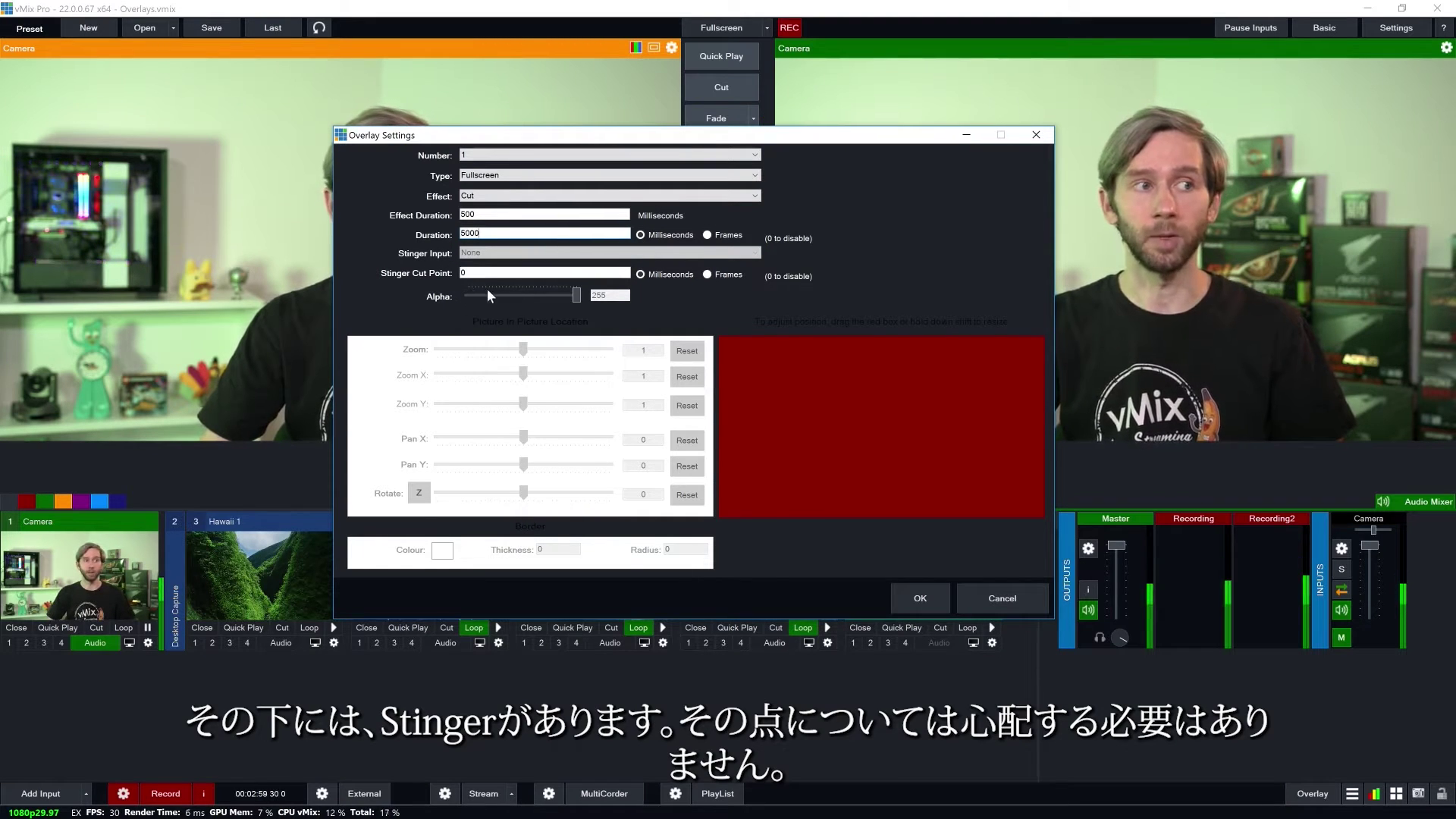
drag(575, 296, 549, 295)
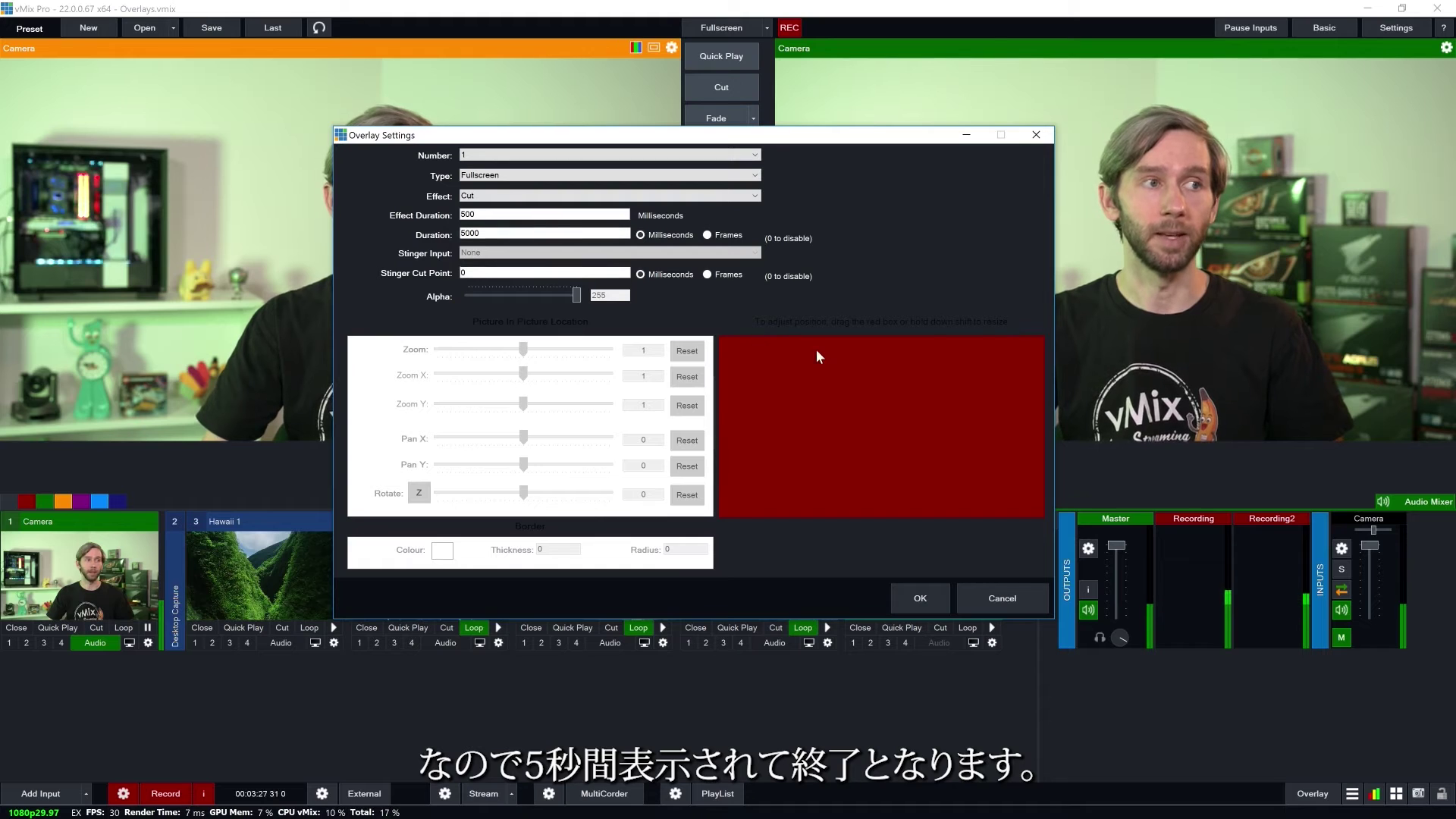
Apply the overlay 1 settings and play the Title lower third to test the 5-second duration
click(927, 599)
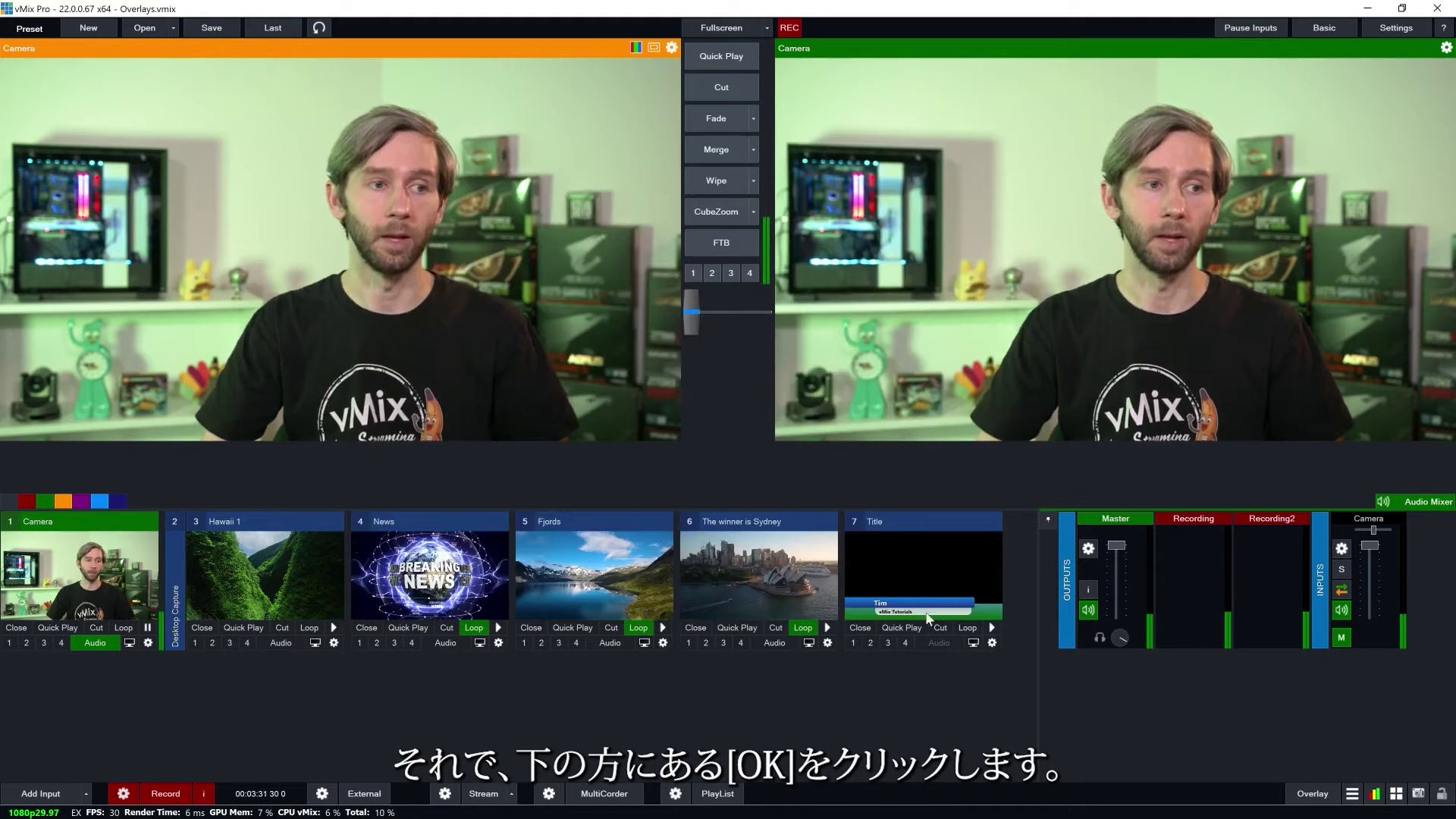
click(853, 643)
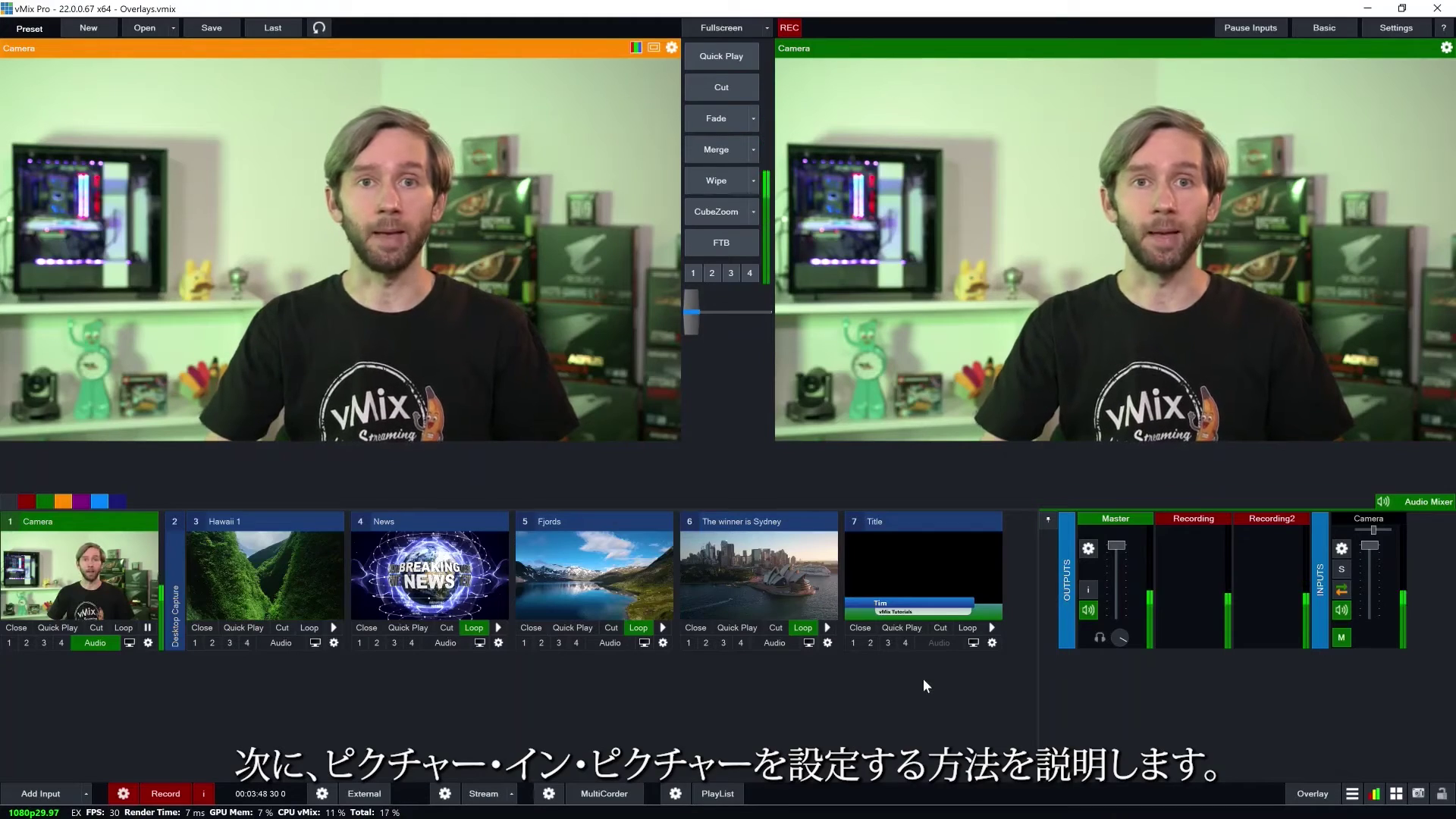
Switch Overlay Settings to channel 2 with PictureInPicture type and Slide effect
click(1335, 792)
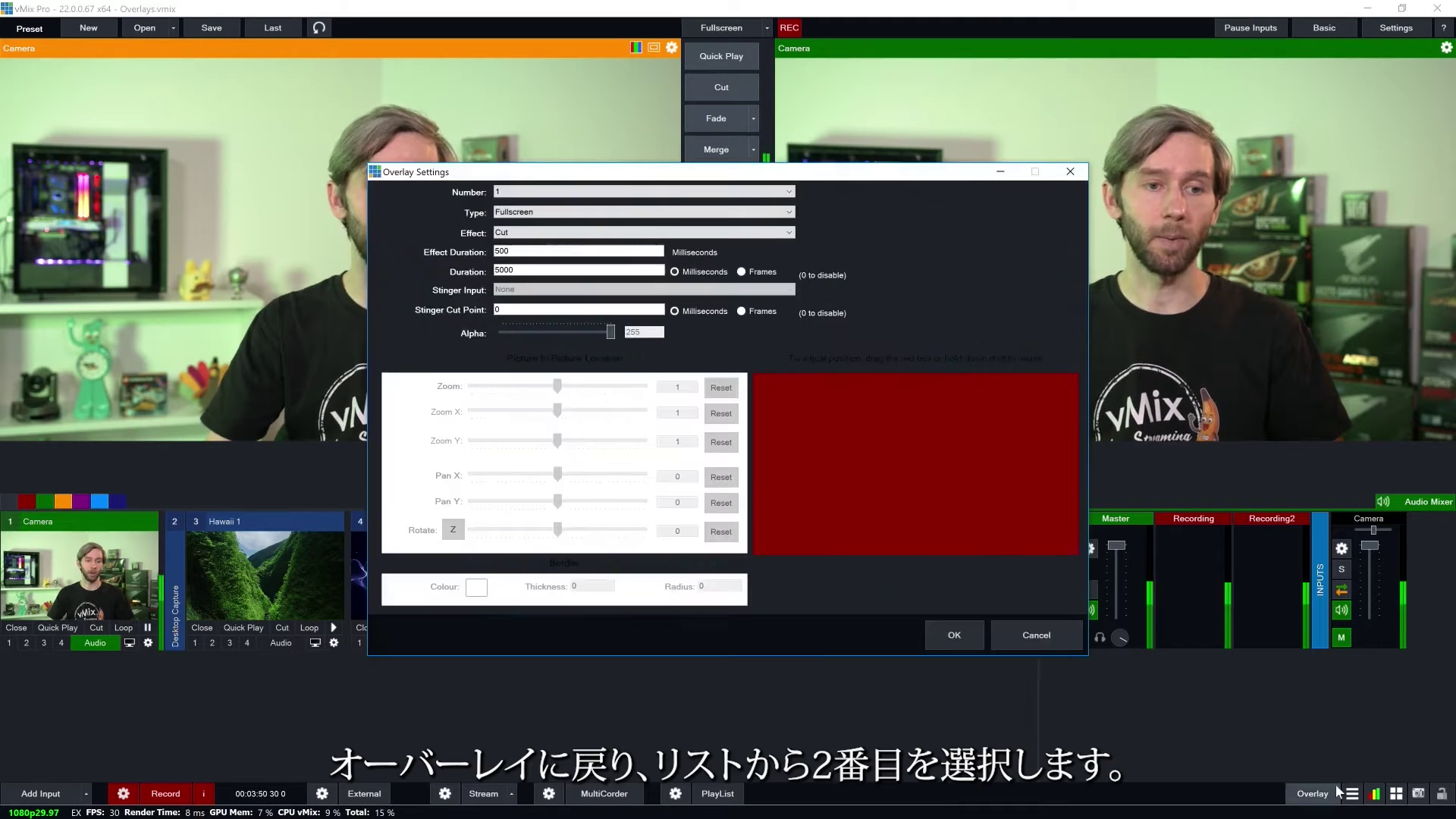
click(524, 192)
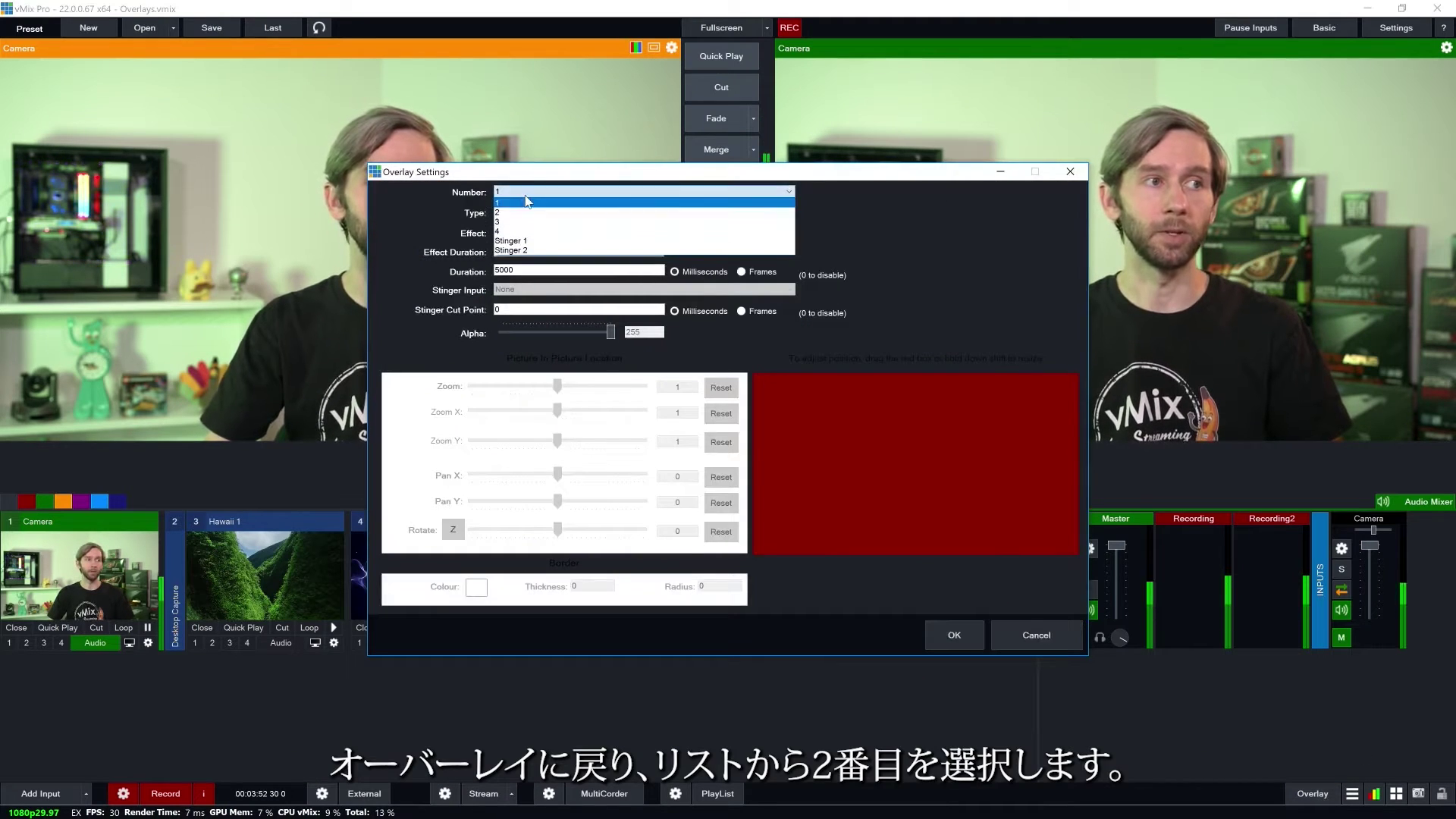
click(507, 213)
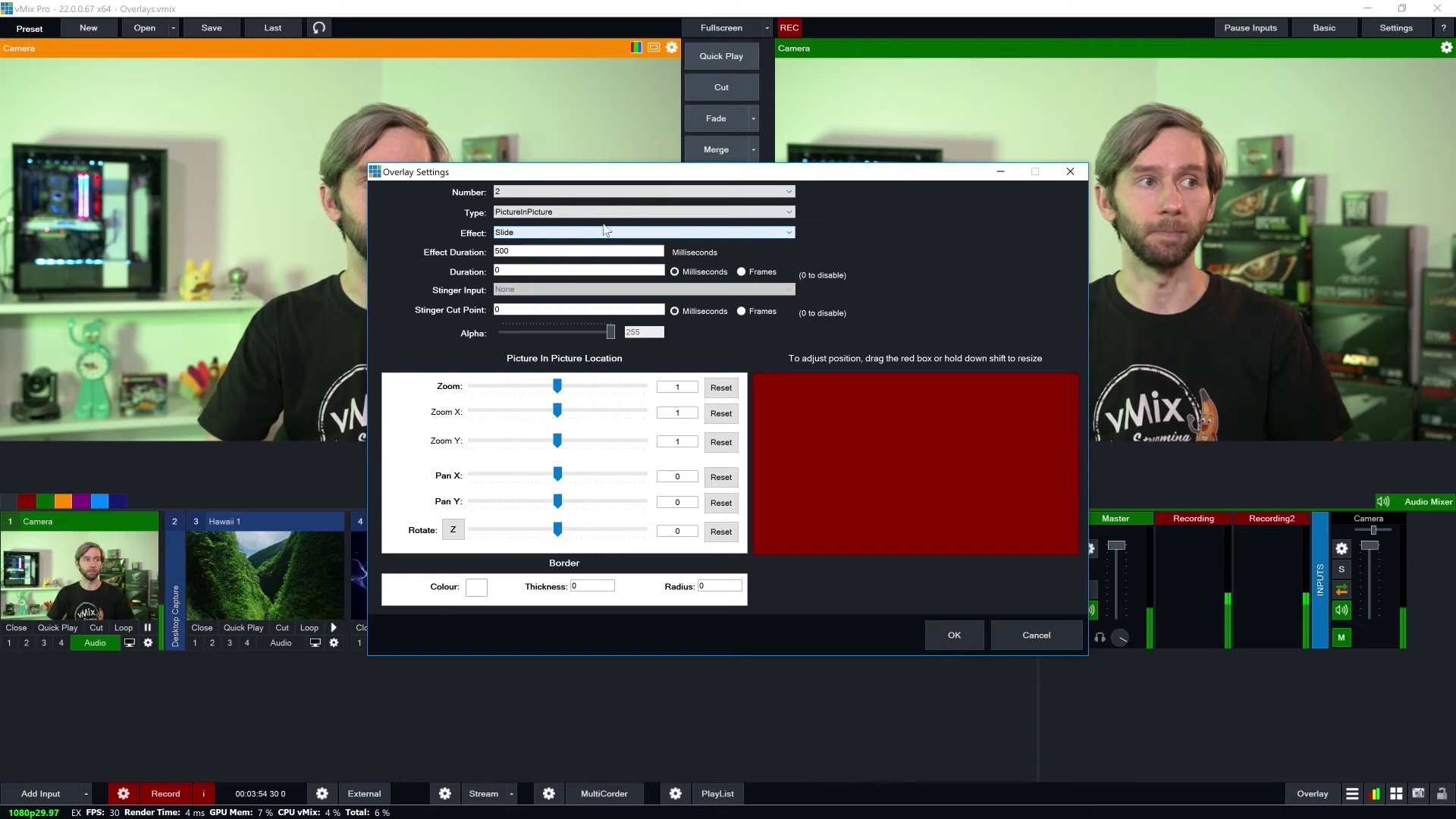
click(543, 213)
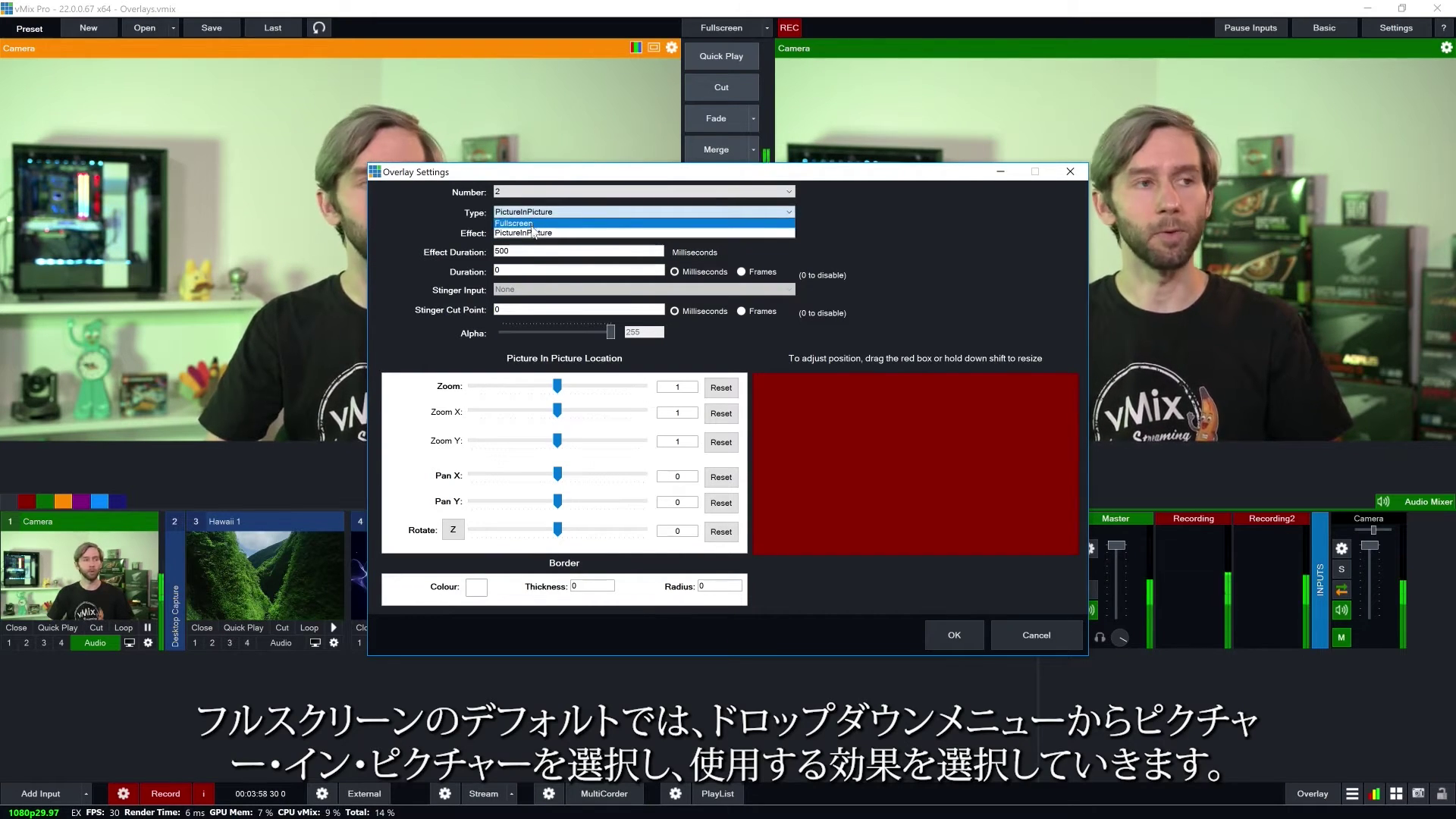
click(534, 233)
click(573, 233)
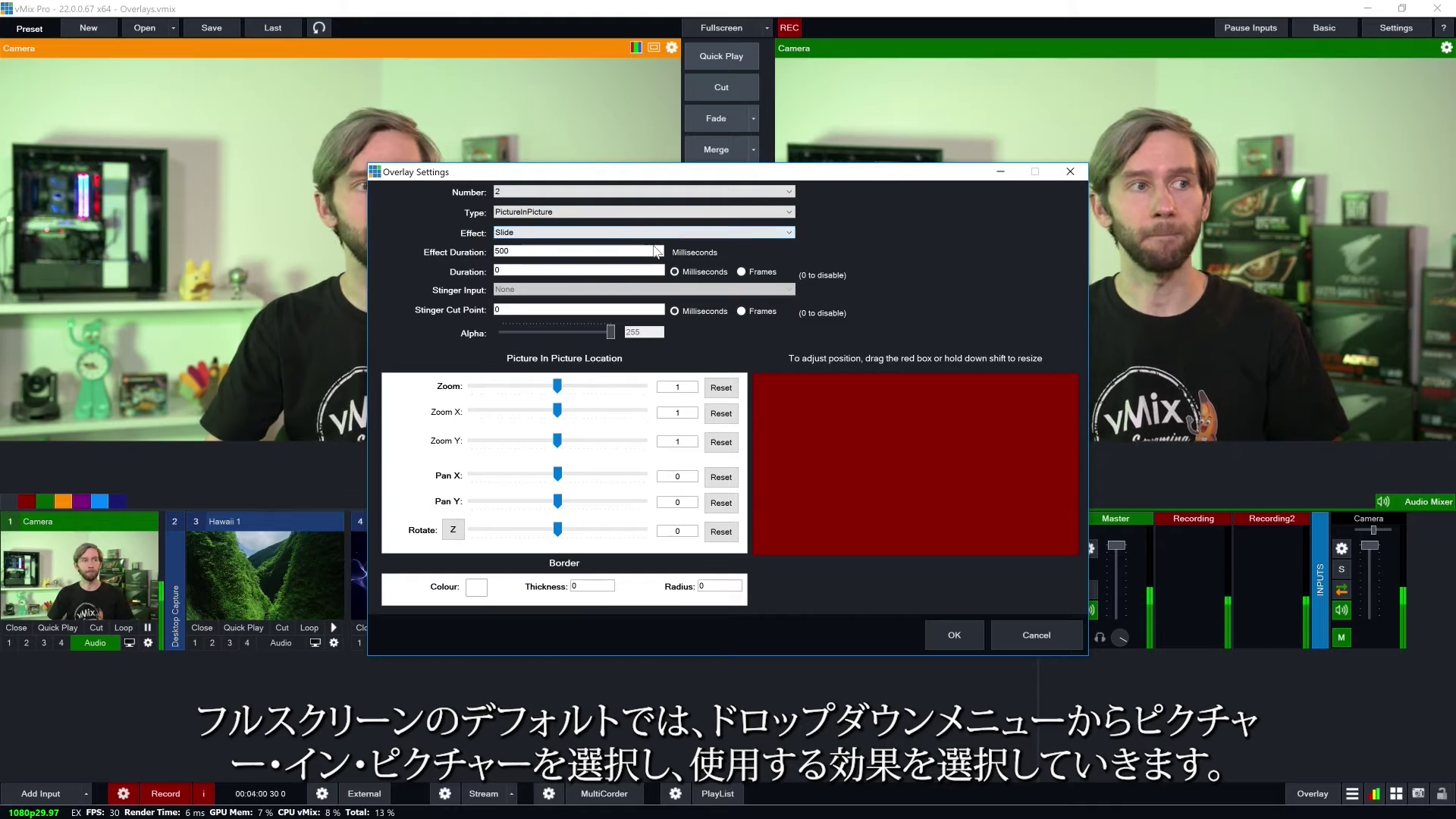
click(527, 233)
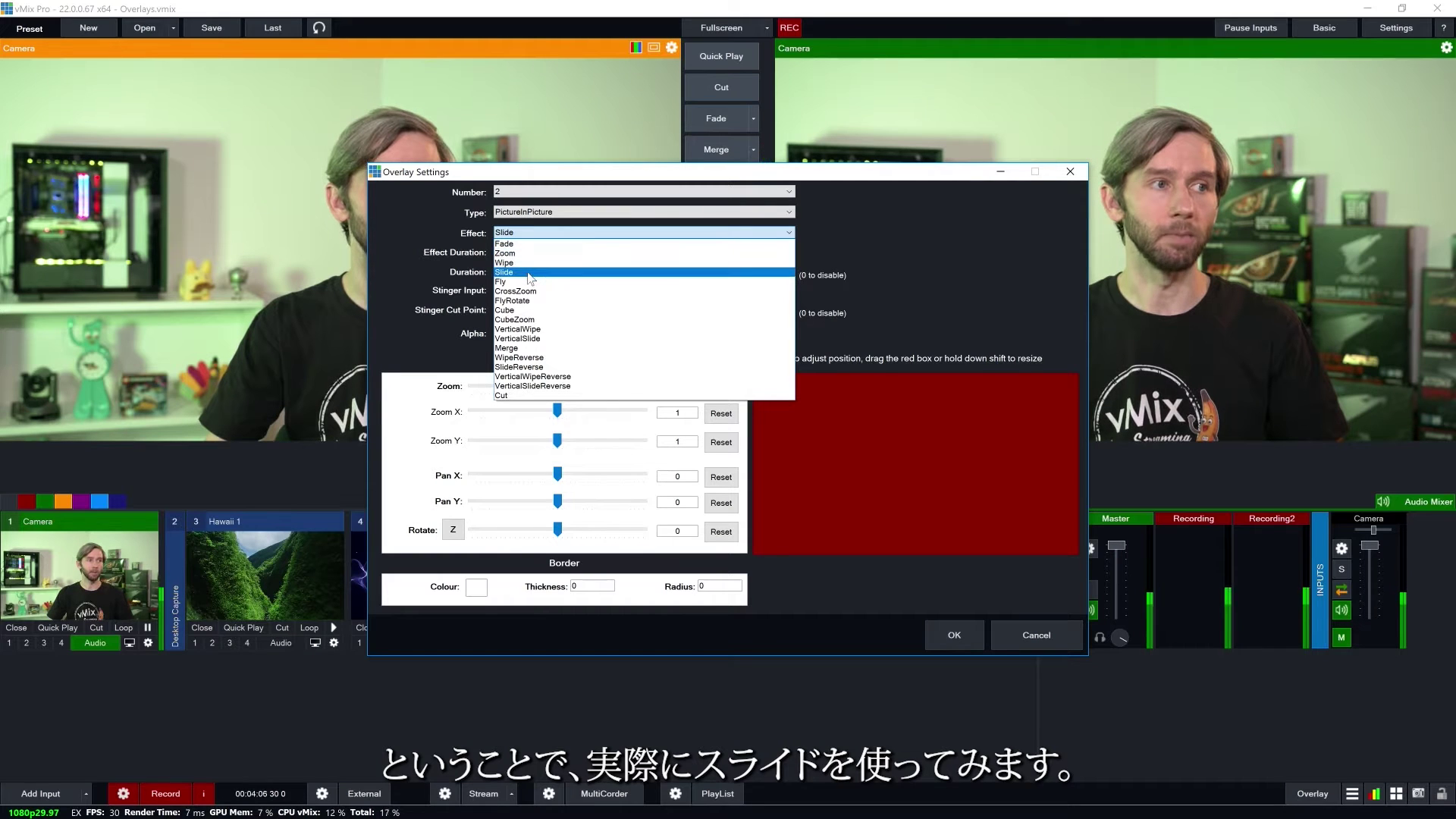
click(529, 273)
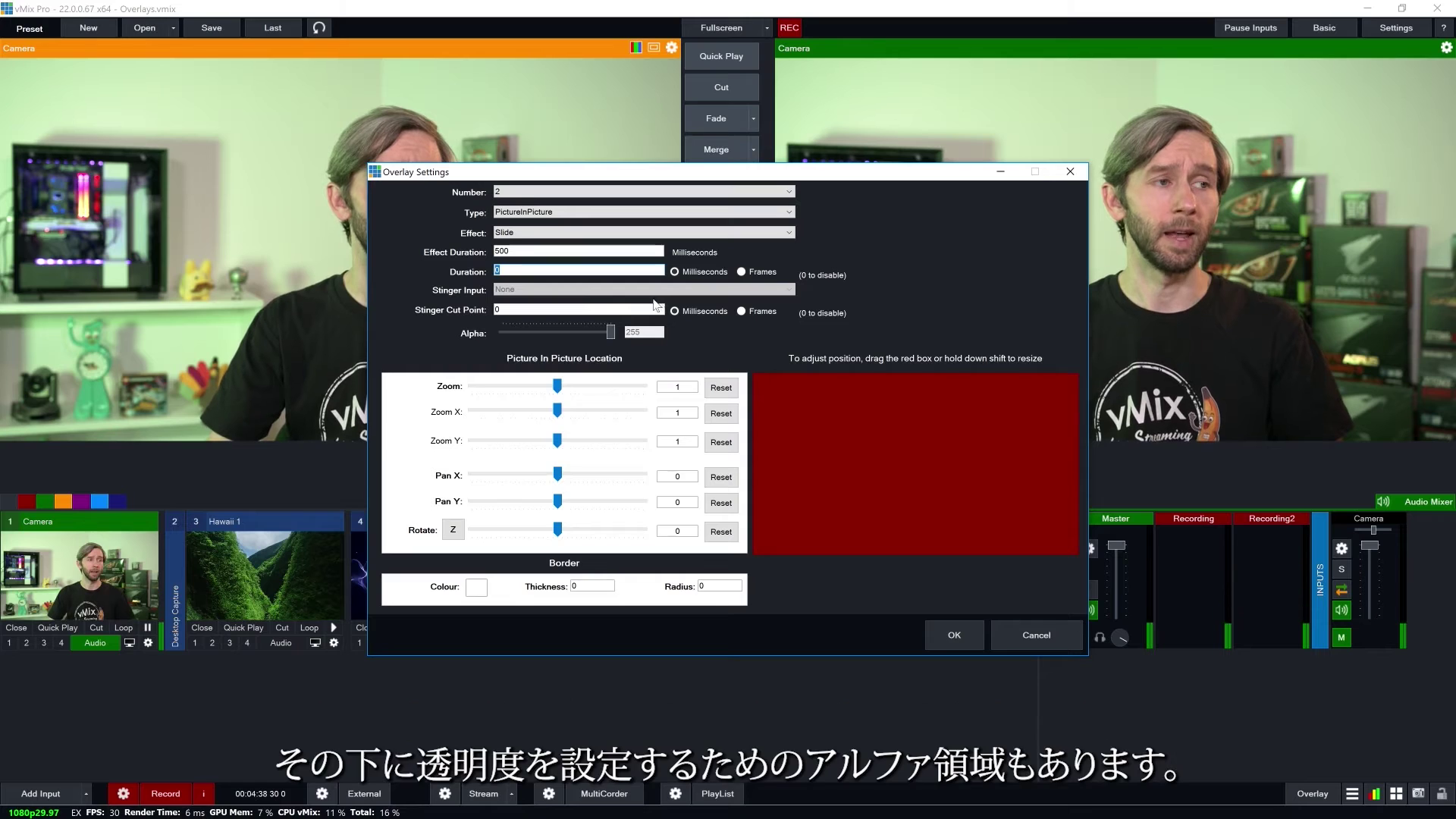
Adjust overlay 2's Alpha slider and drag the picture-in-picture box toward the top-left corner
drag(611, 332, 593, 332)
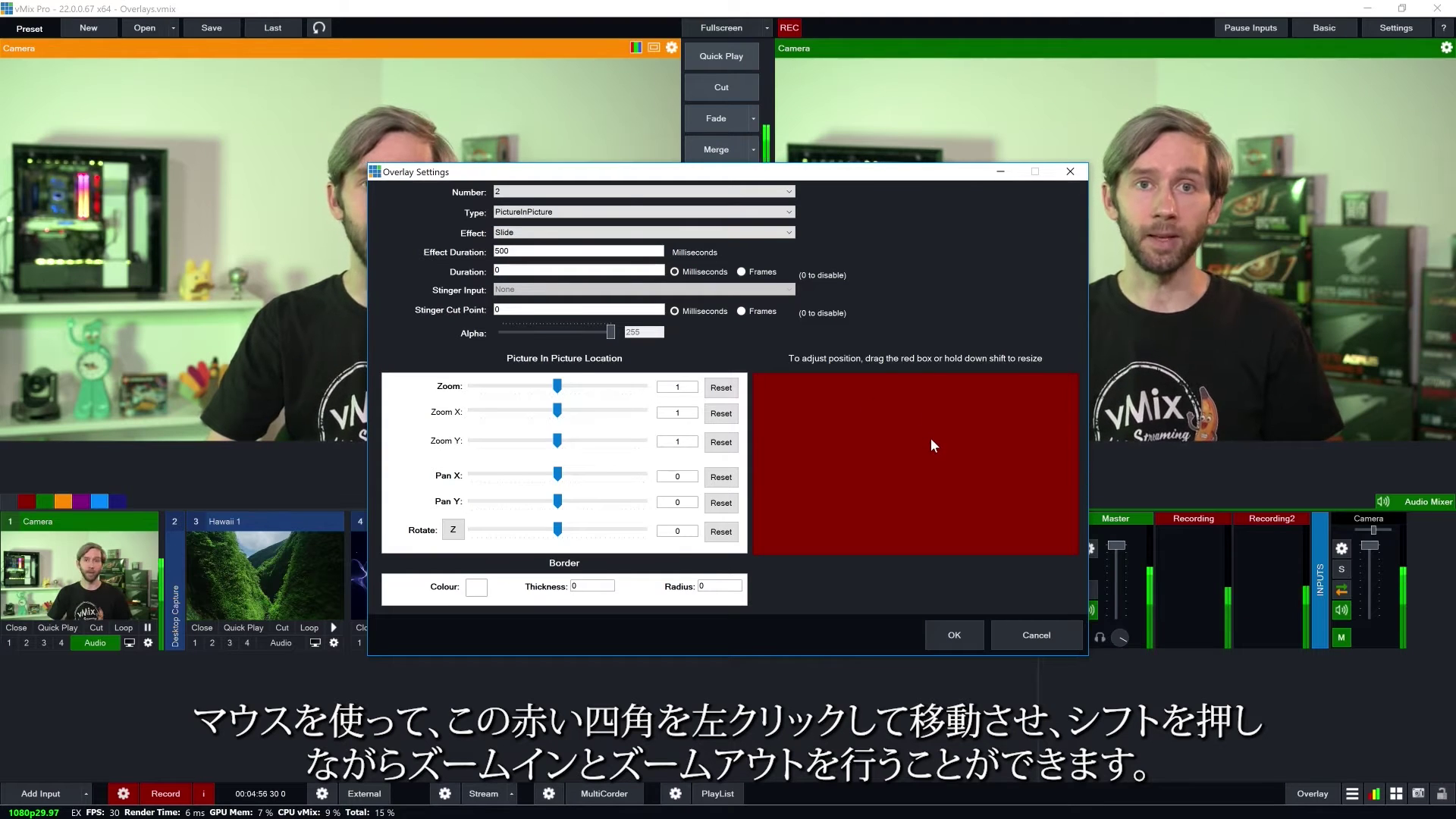
drag(930, 439, 821, 415)
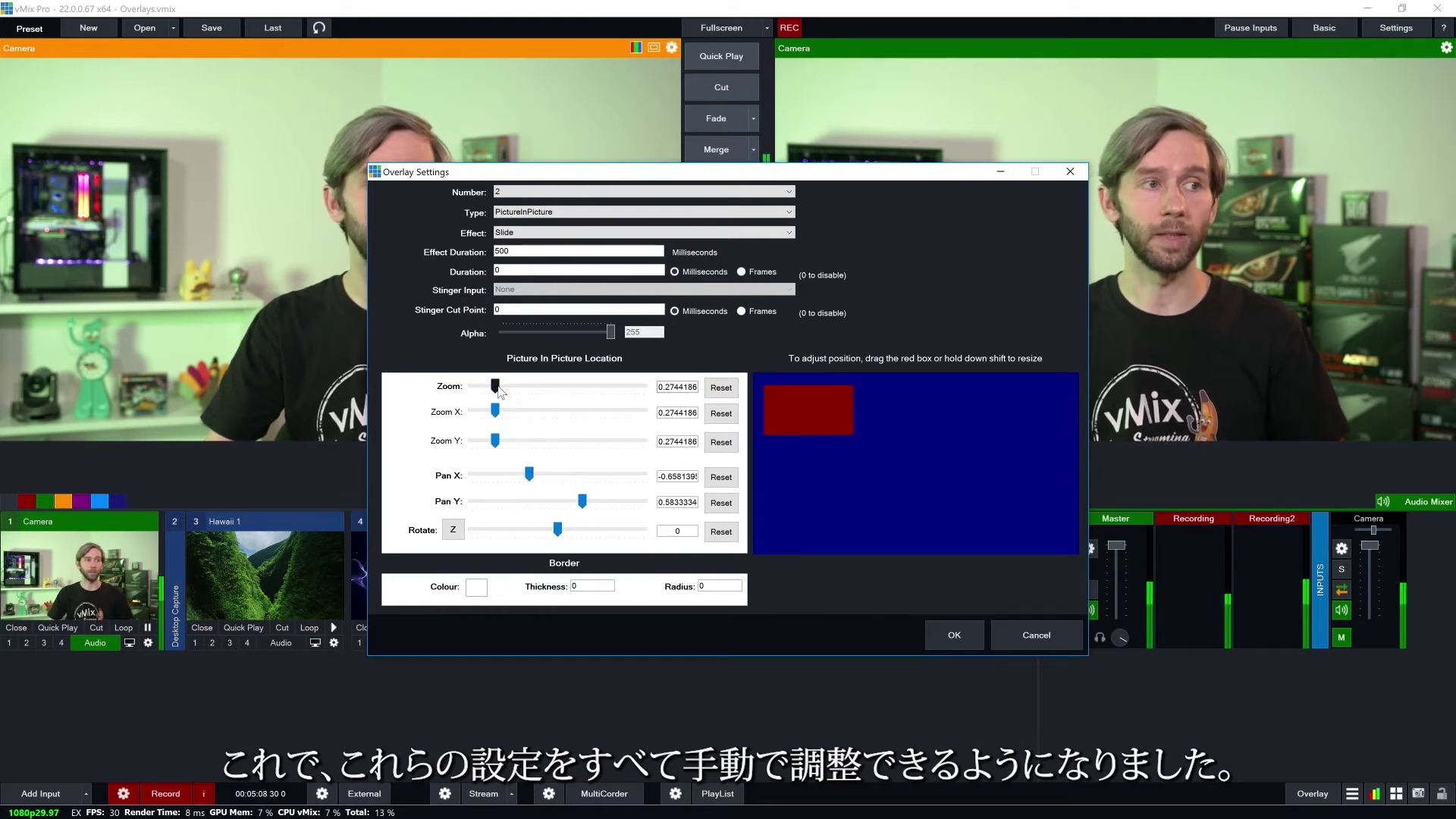
Set overlay 2's picture-in-picture zoom to 0.2905, try Rotate Y, and confirm the settings
drag(495, 386, 499, 385)
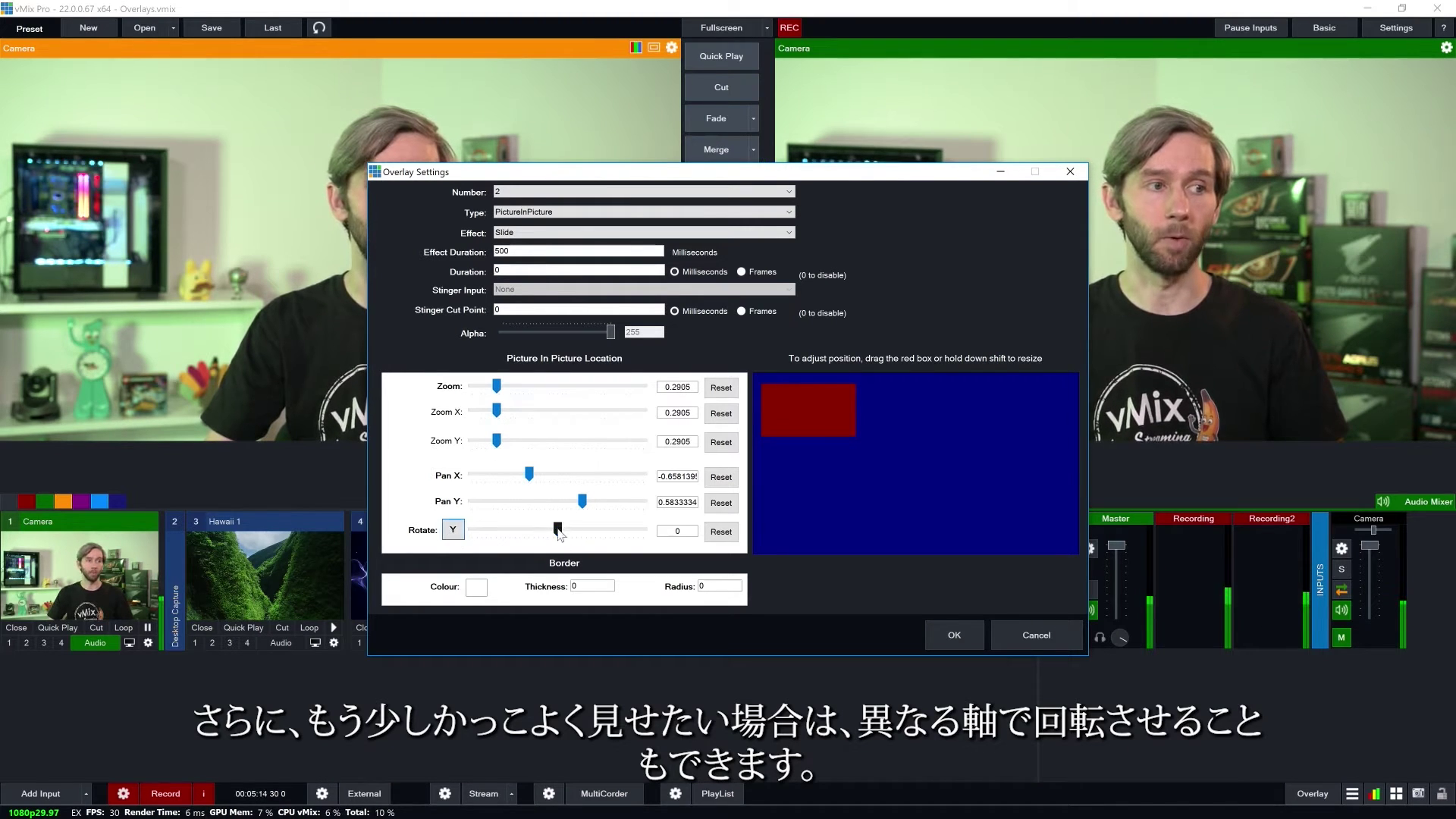
drag(558, 530, 561, 529)
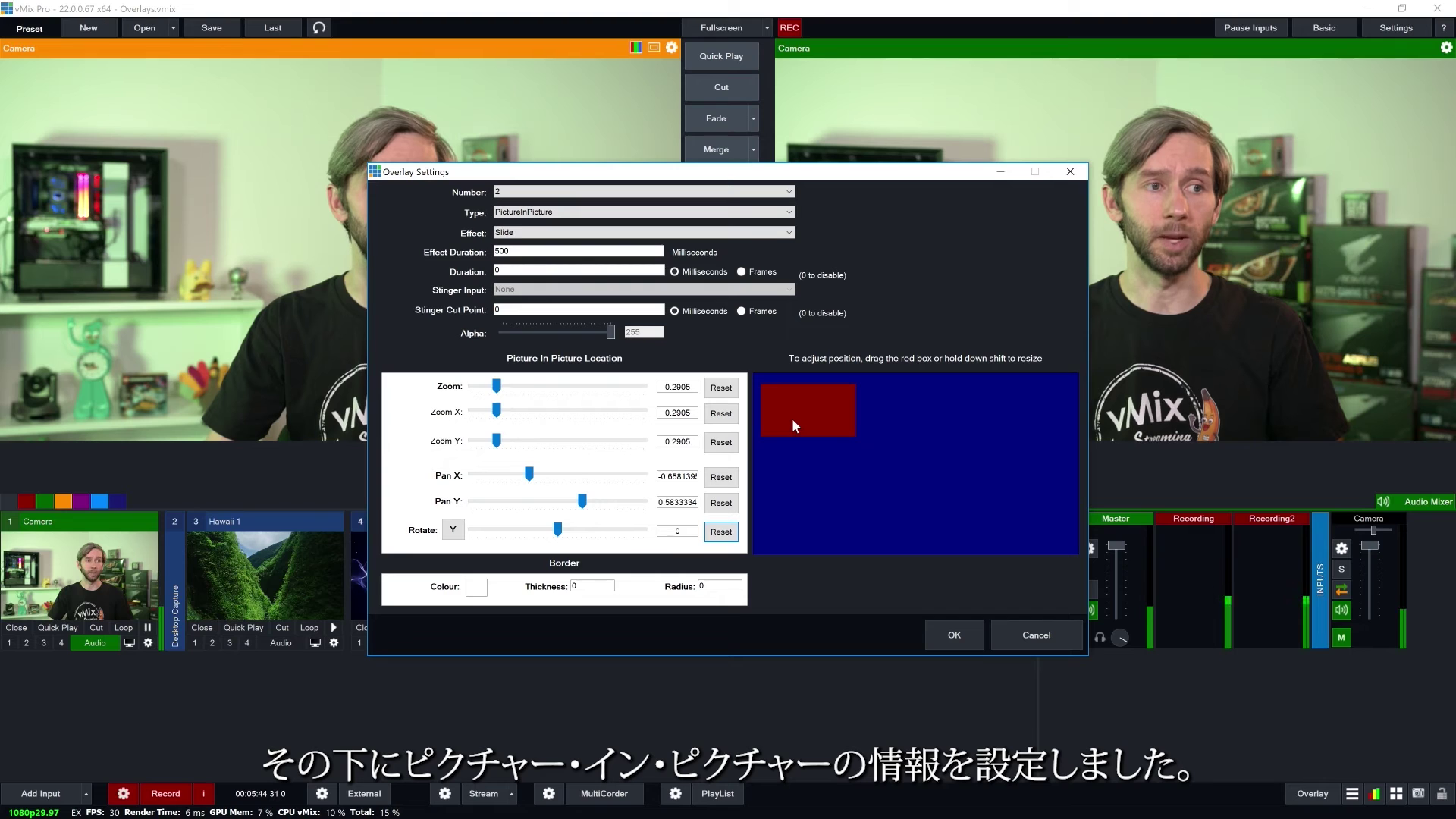
click(964, 639)
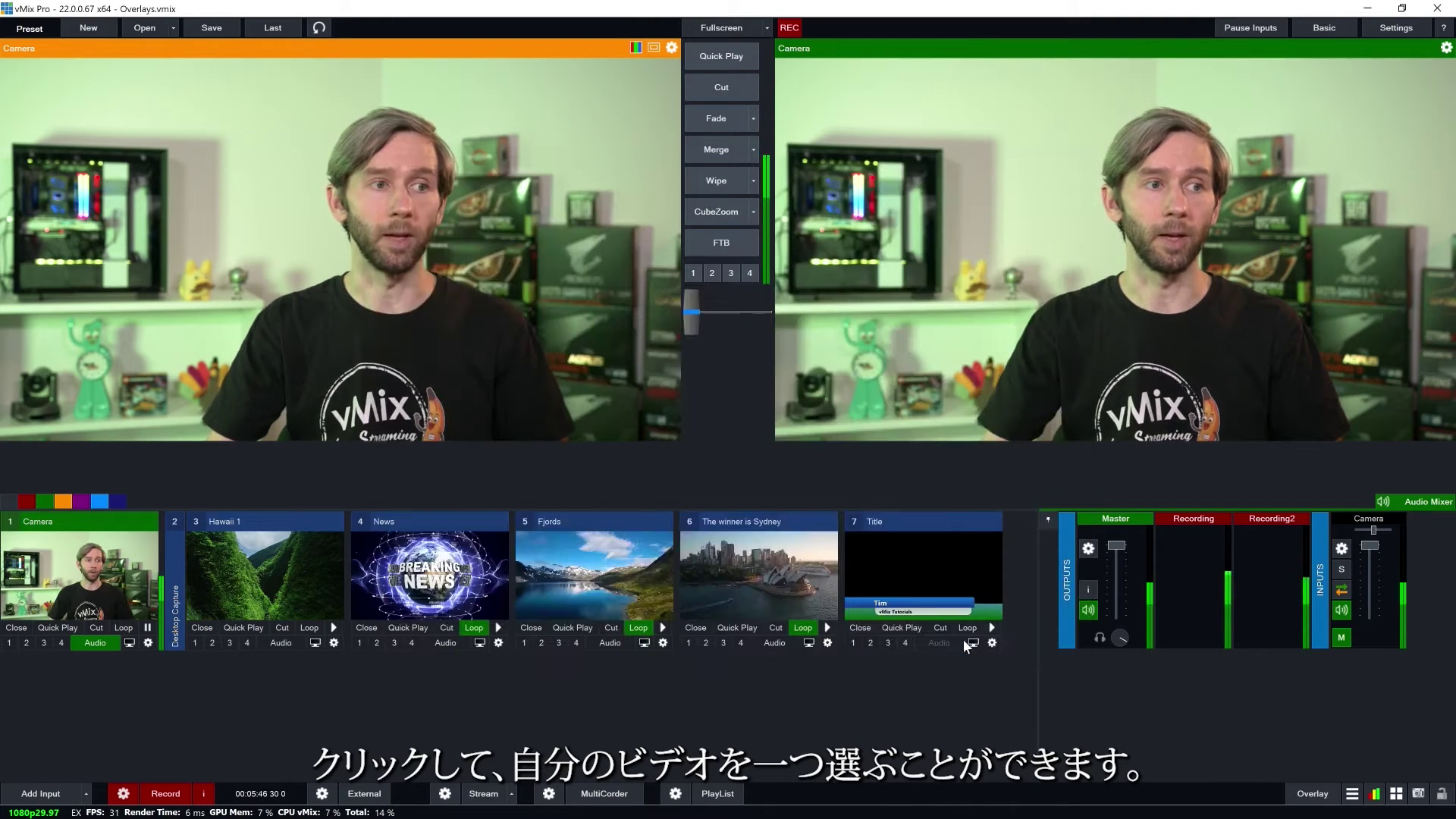
Toggle the Sydney input on overlay 2 on and off the output
click(708, 643)
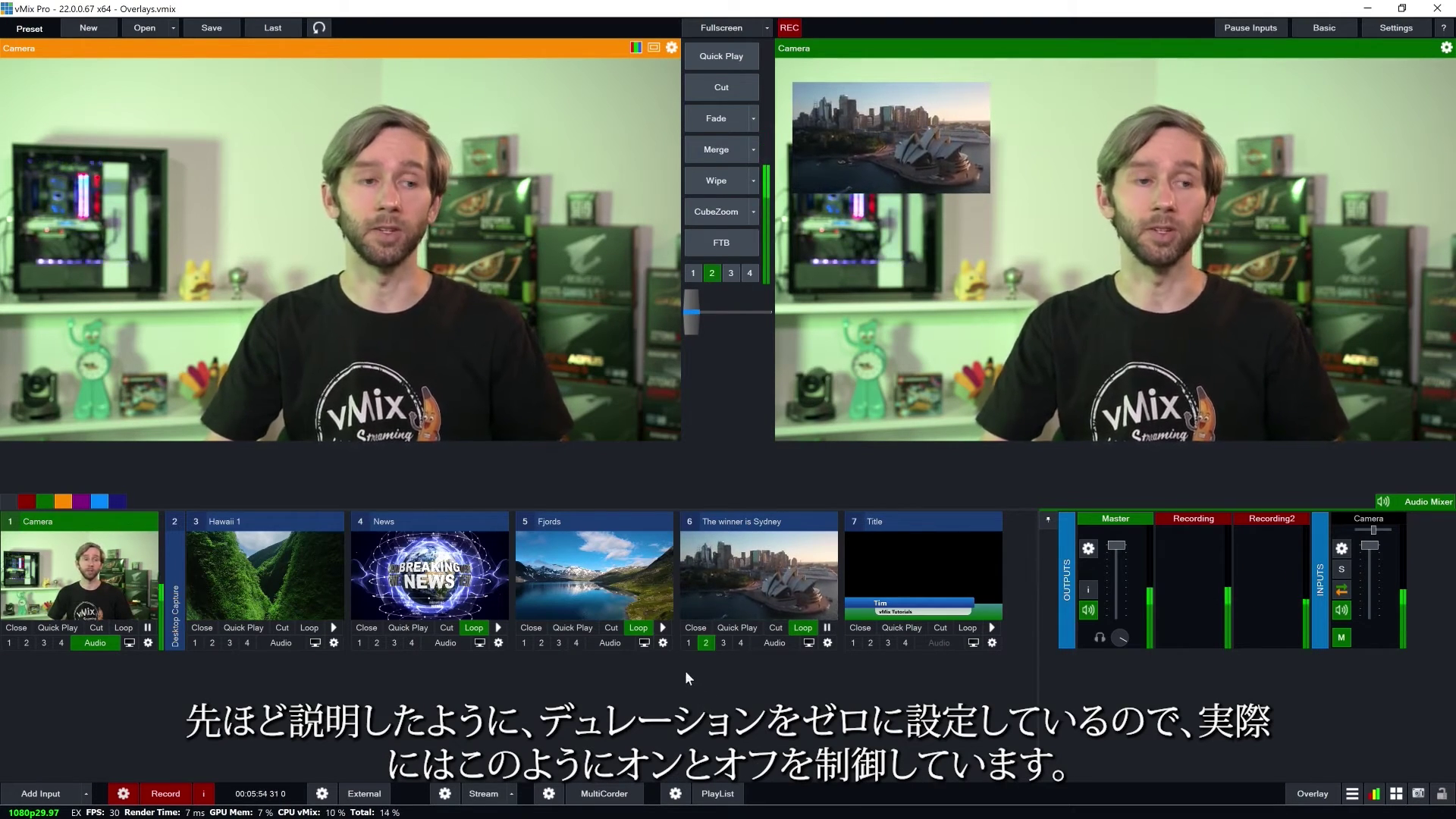
click(706, 643)
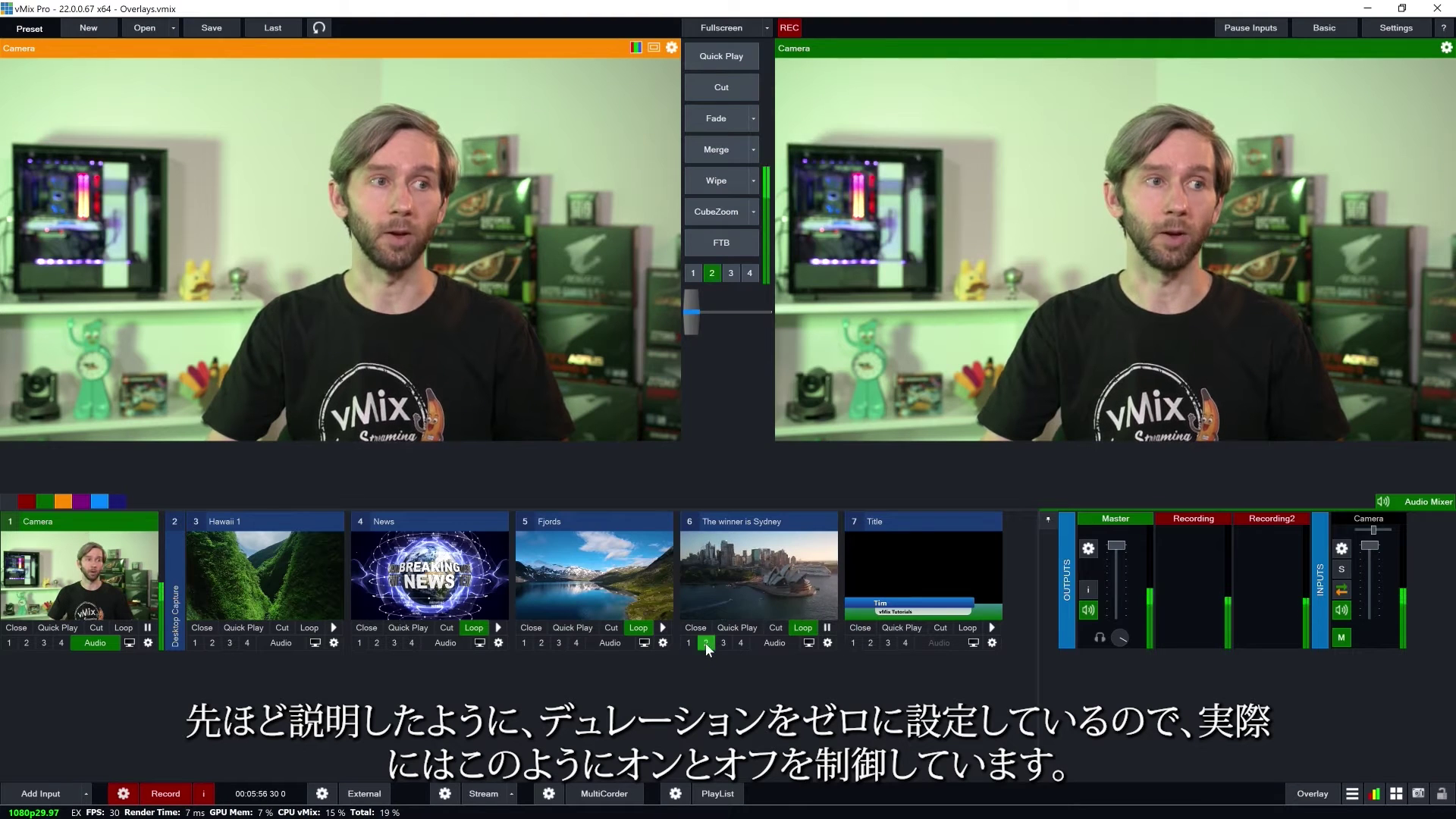
click(706, 643)
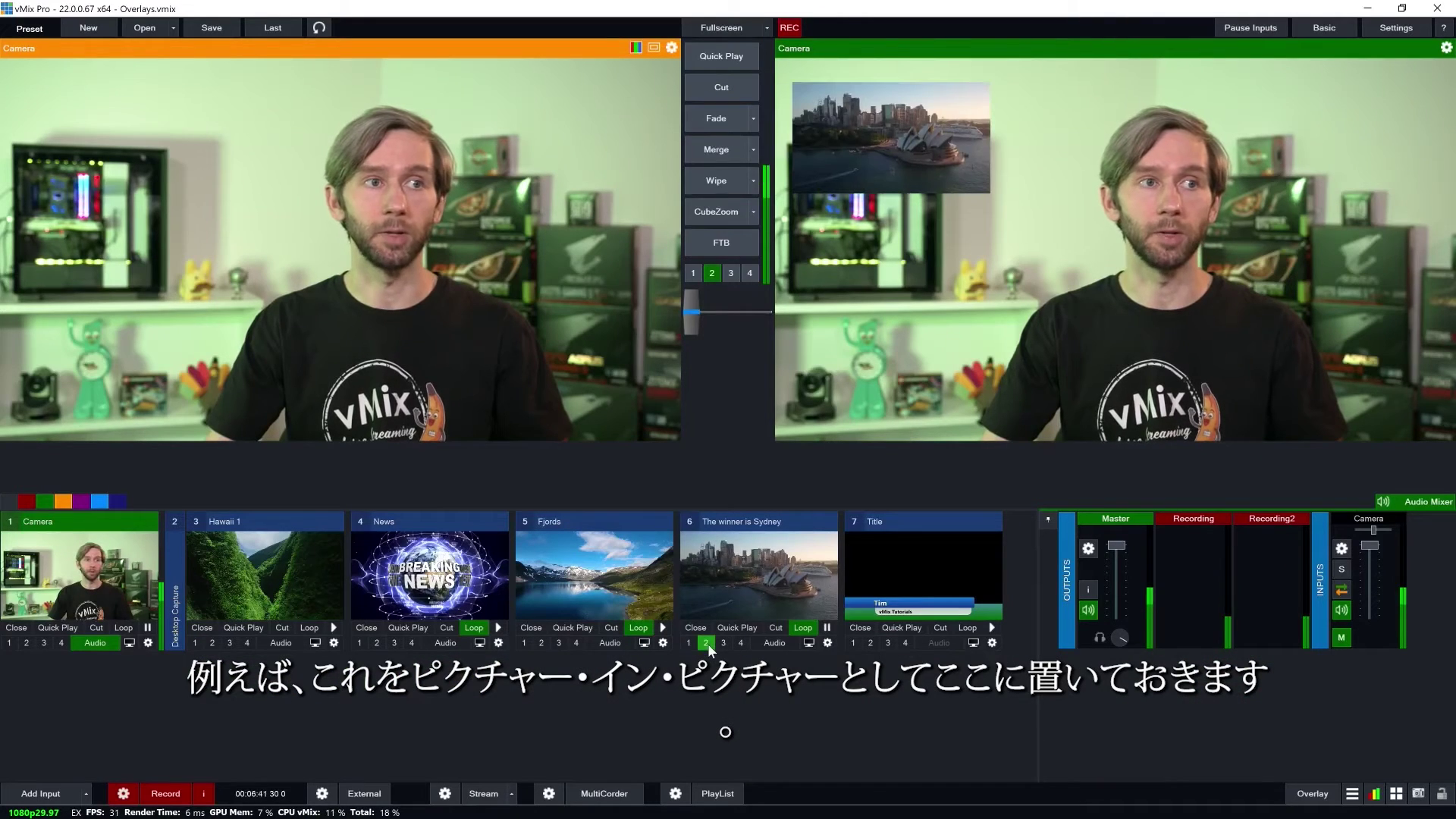
Layer the Title on overlay 1 and the camera and News as picture-in-pictures, then clear them
click(852, 644)
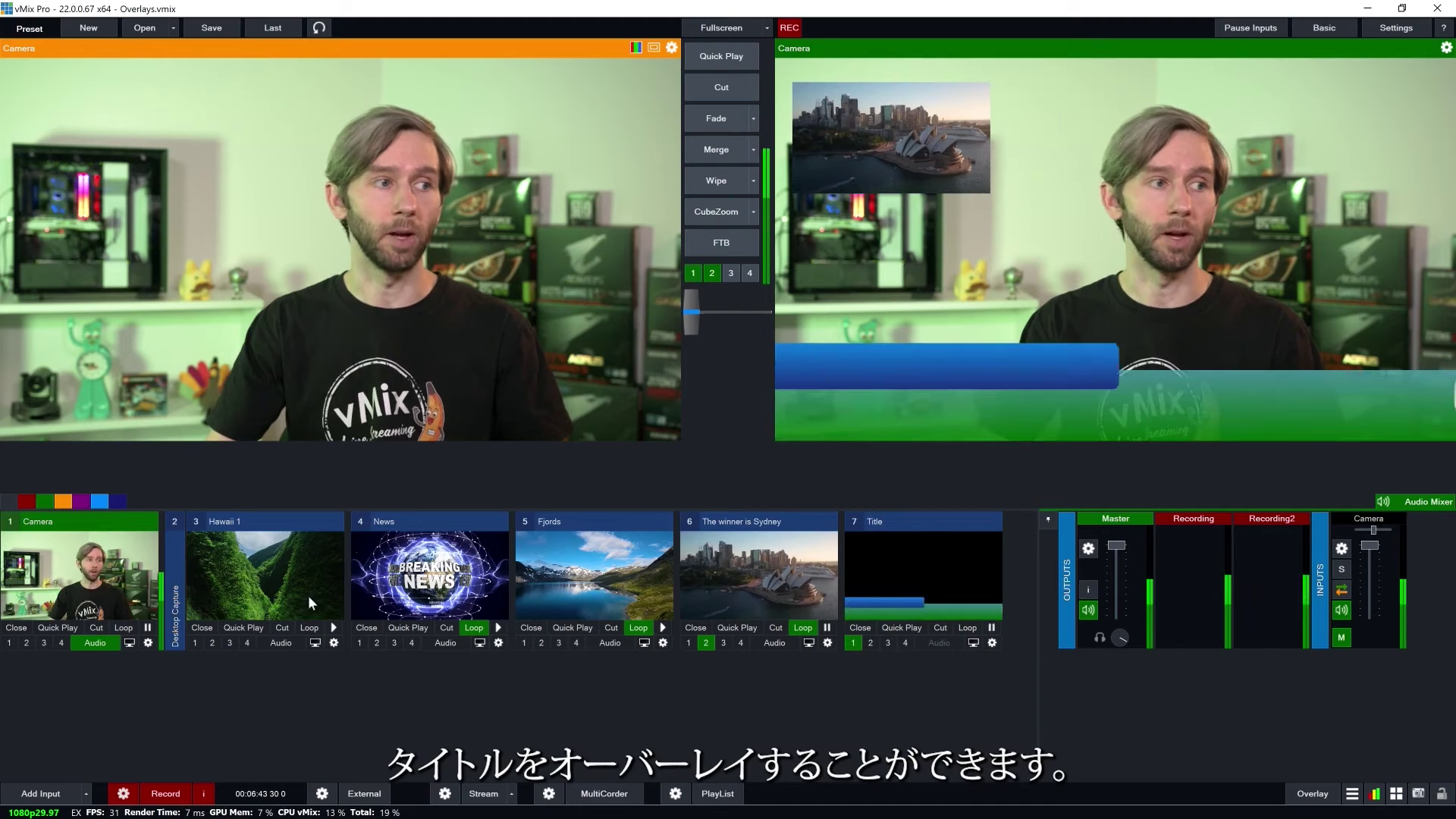
click(44, 644)
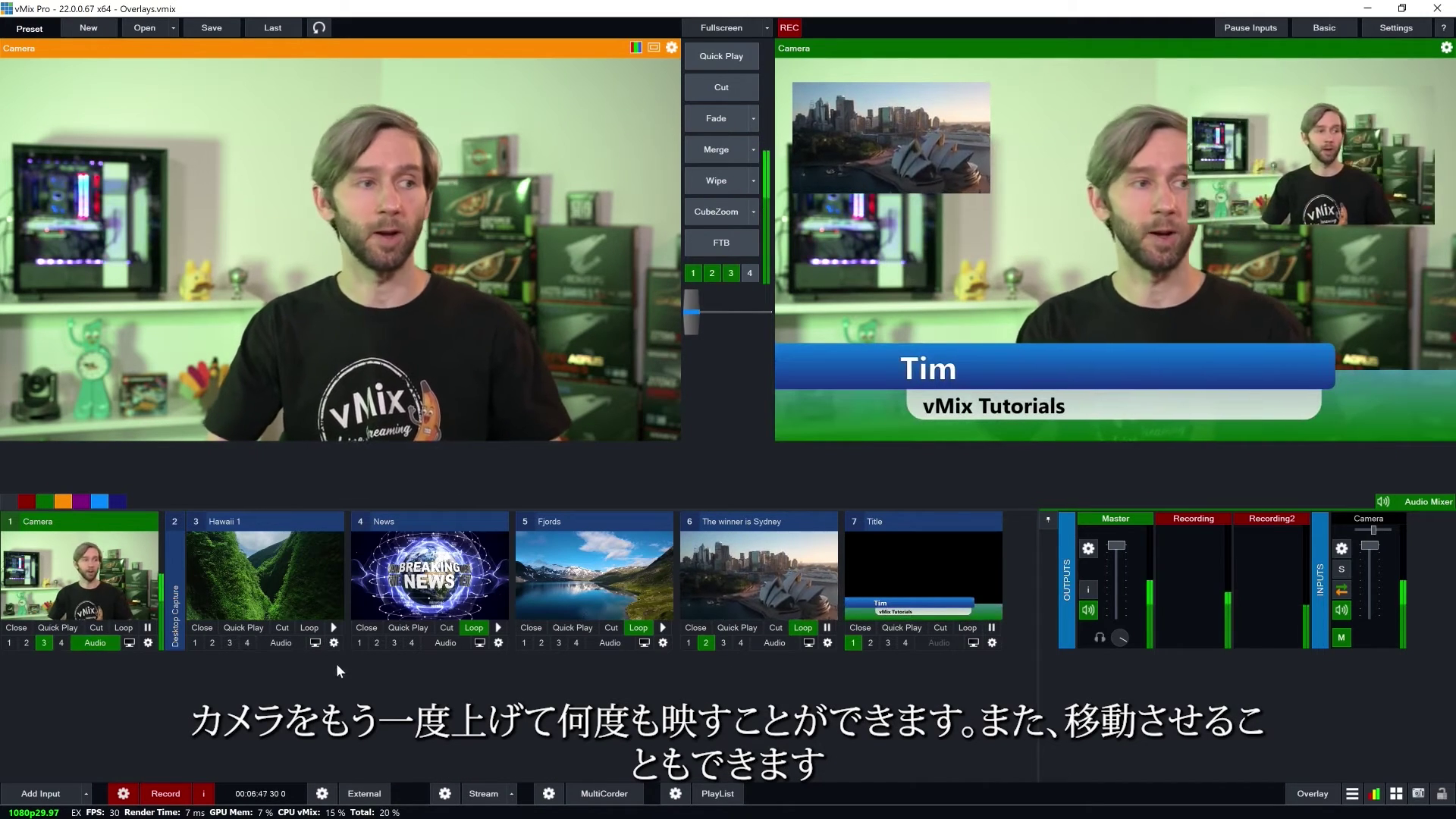
click(392, 643)
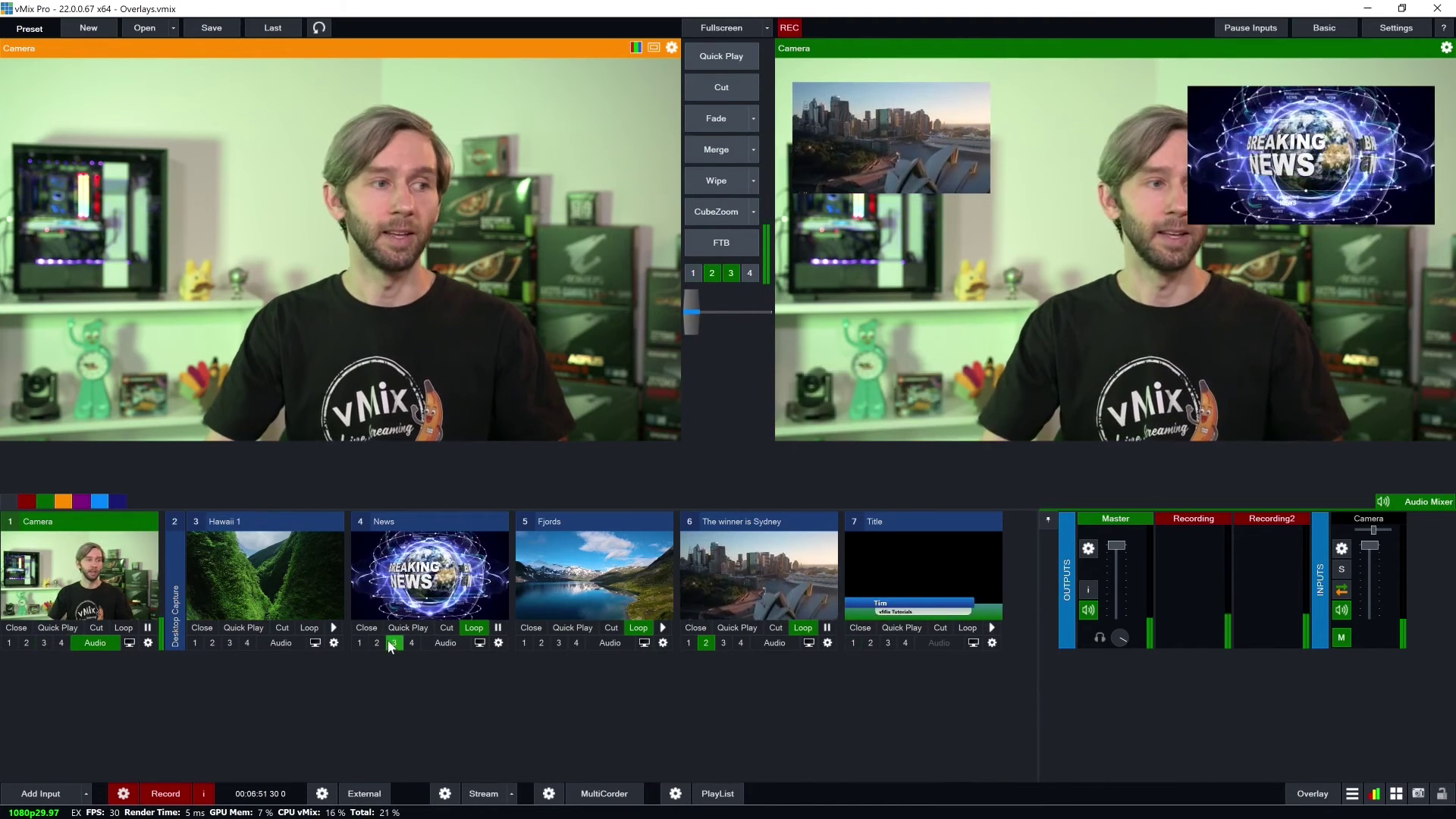
click(393, 642)
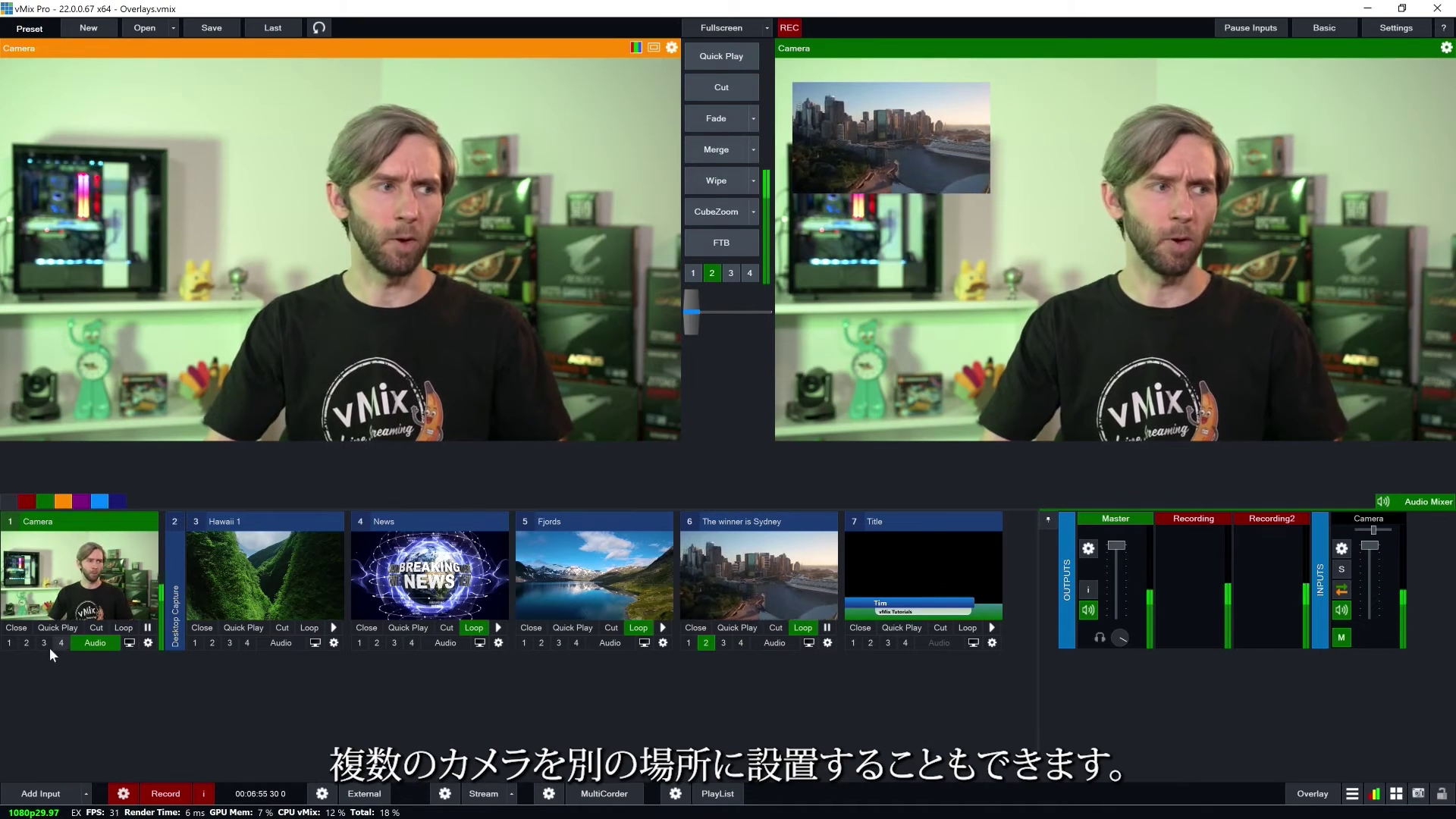
click(26, 642)
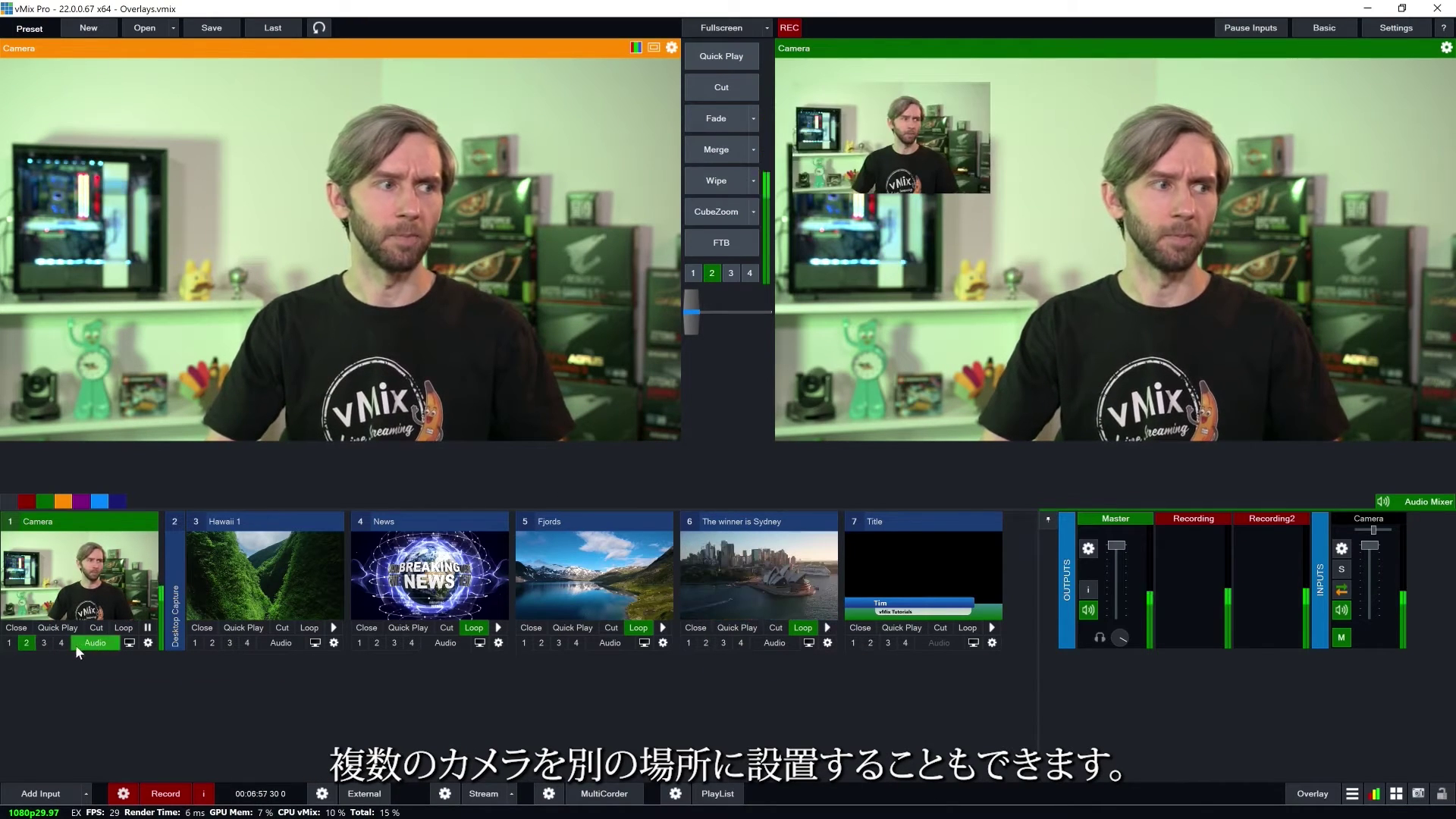
click(44, 642)
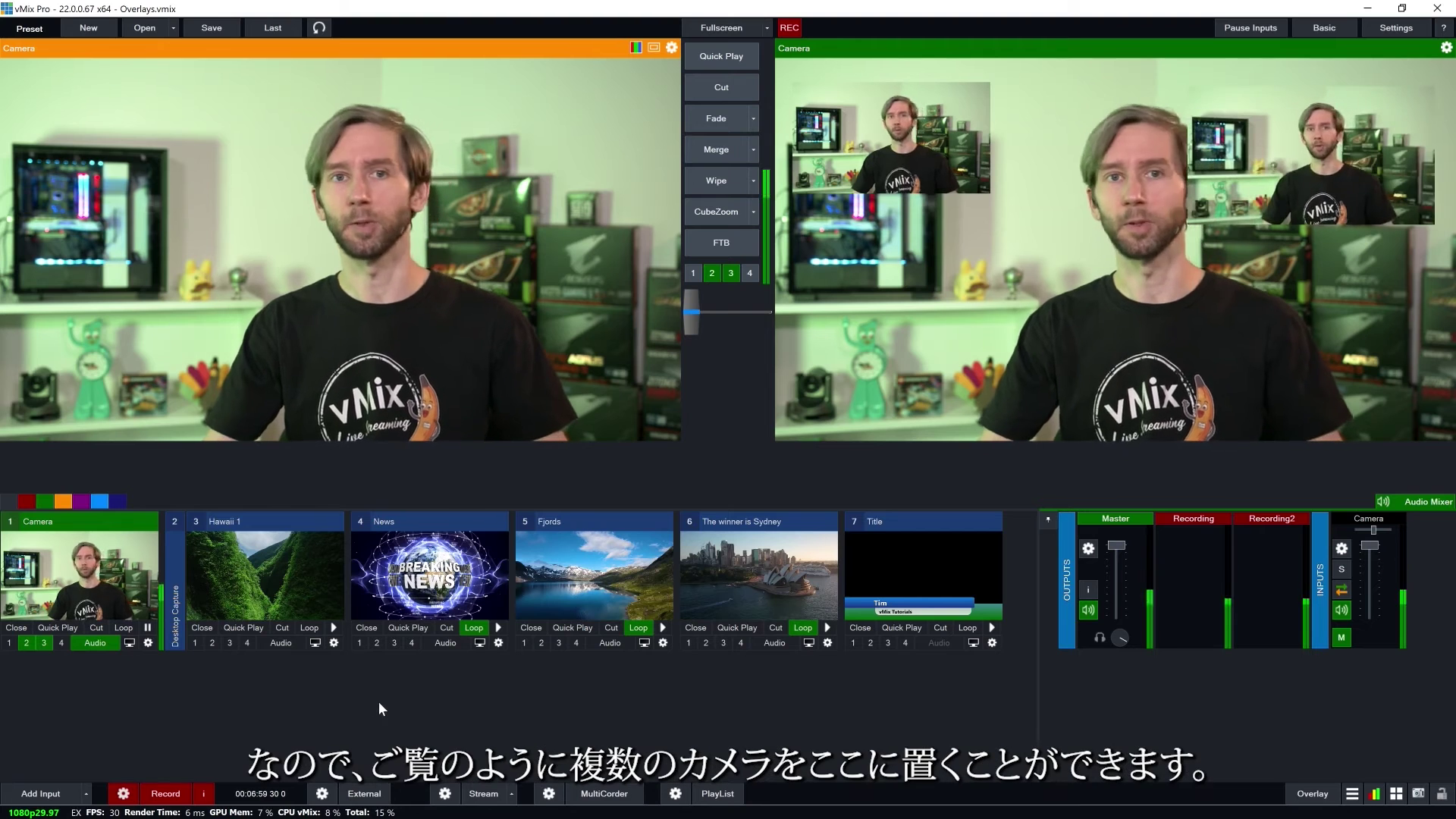
click(43, 642)
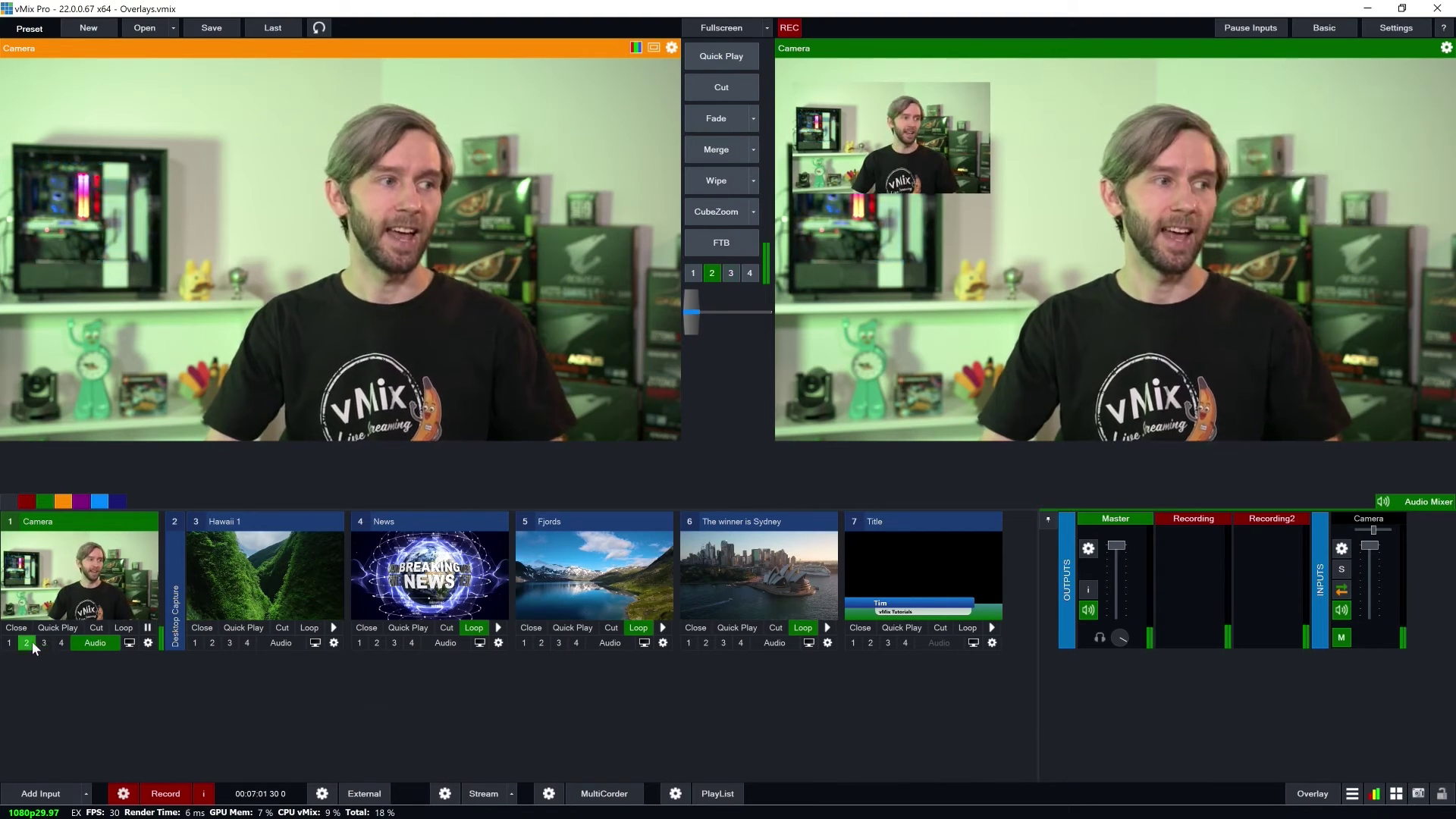
click(29, 643)
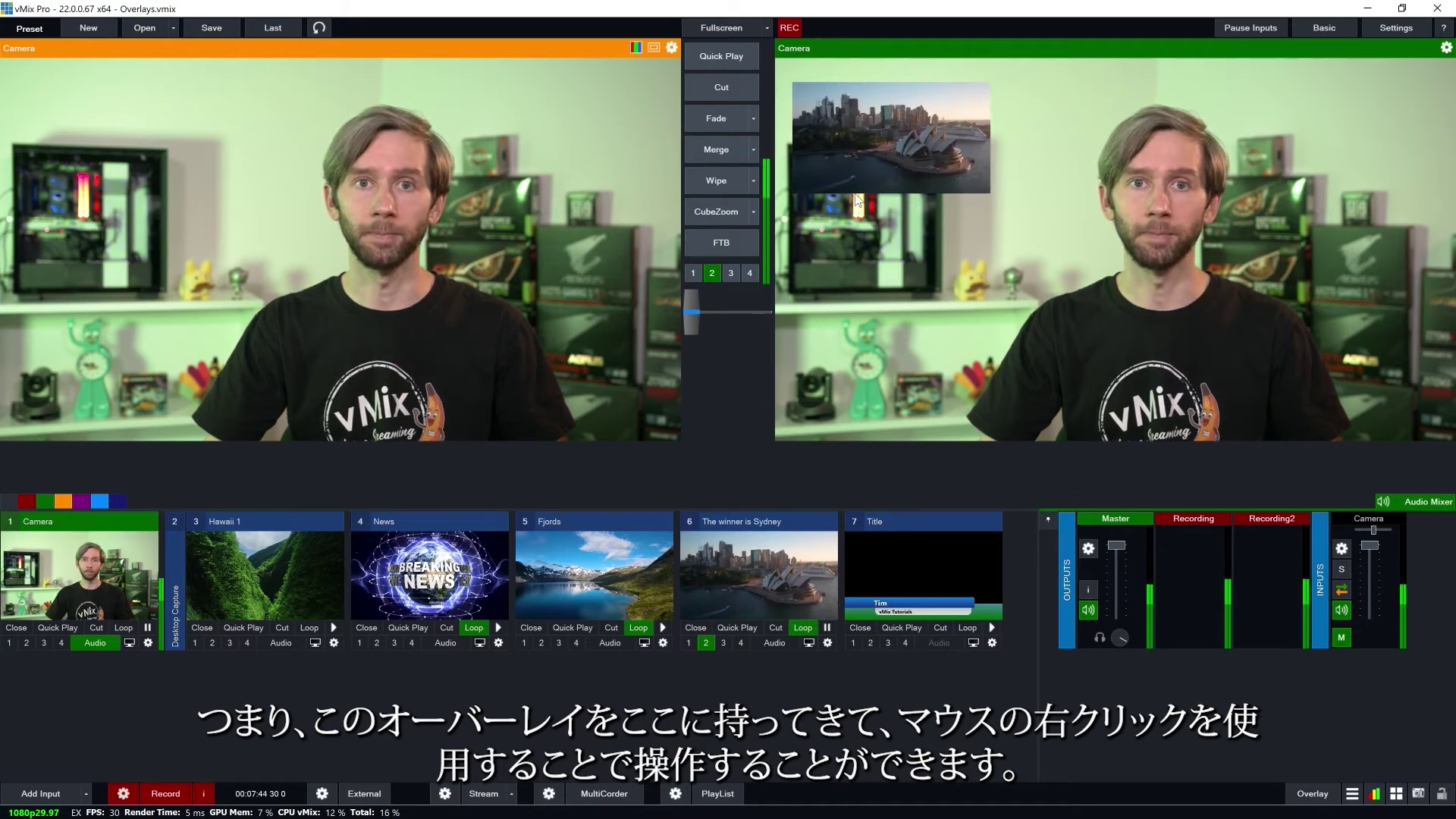
Zoom the Sydney overlay to full screen, restore it to its corner, then remove it
right_click(708, 646)
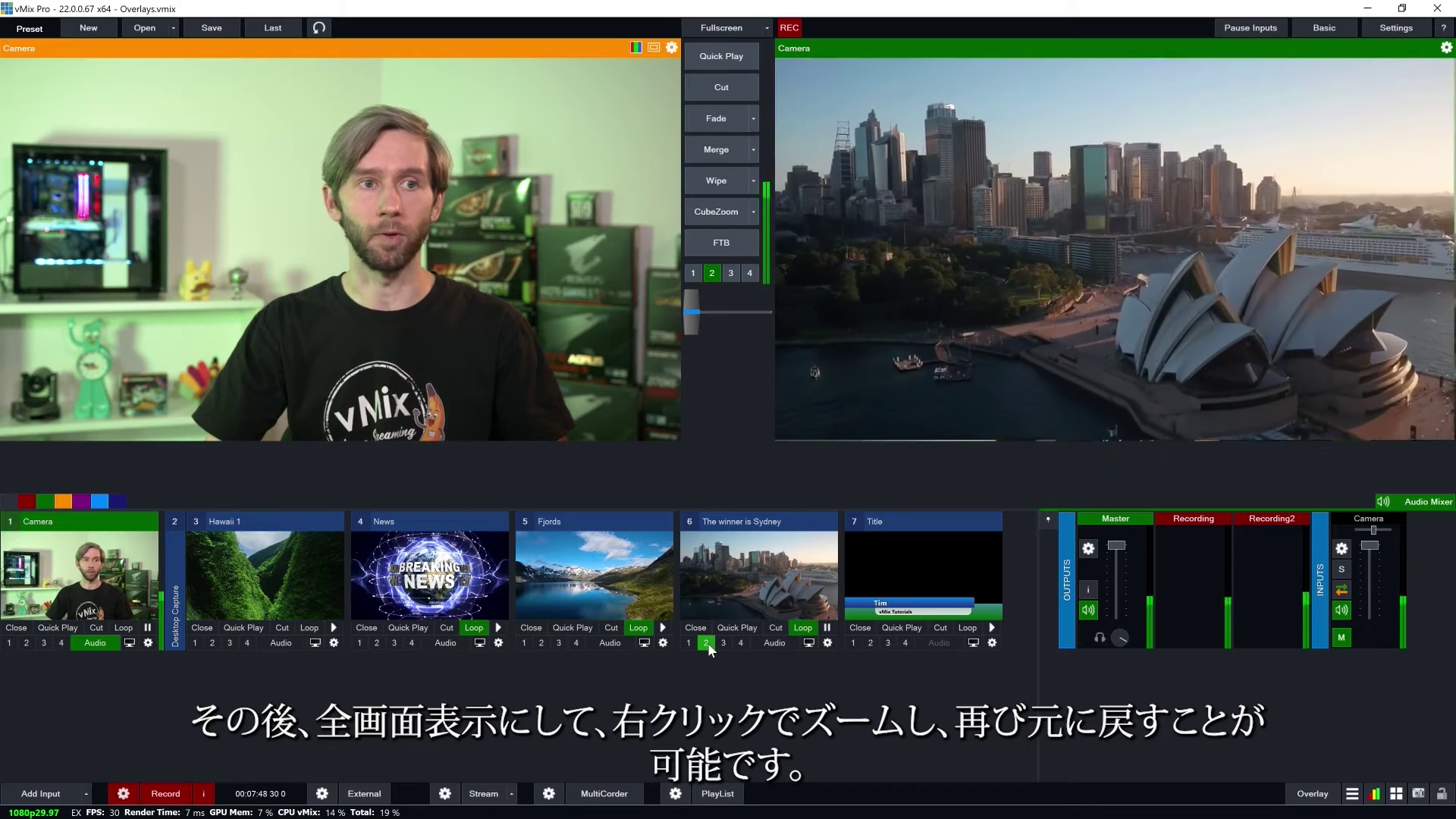
right_click(706, 644)
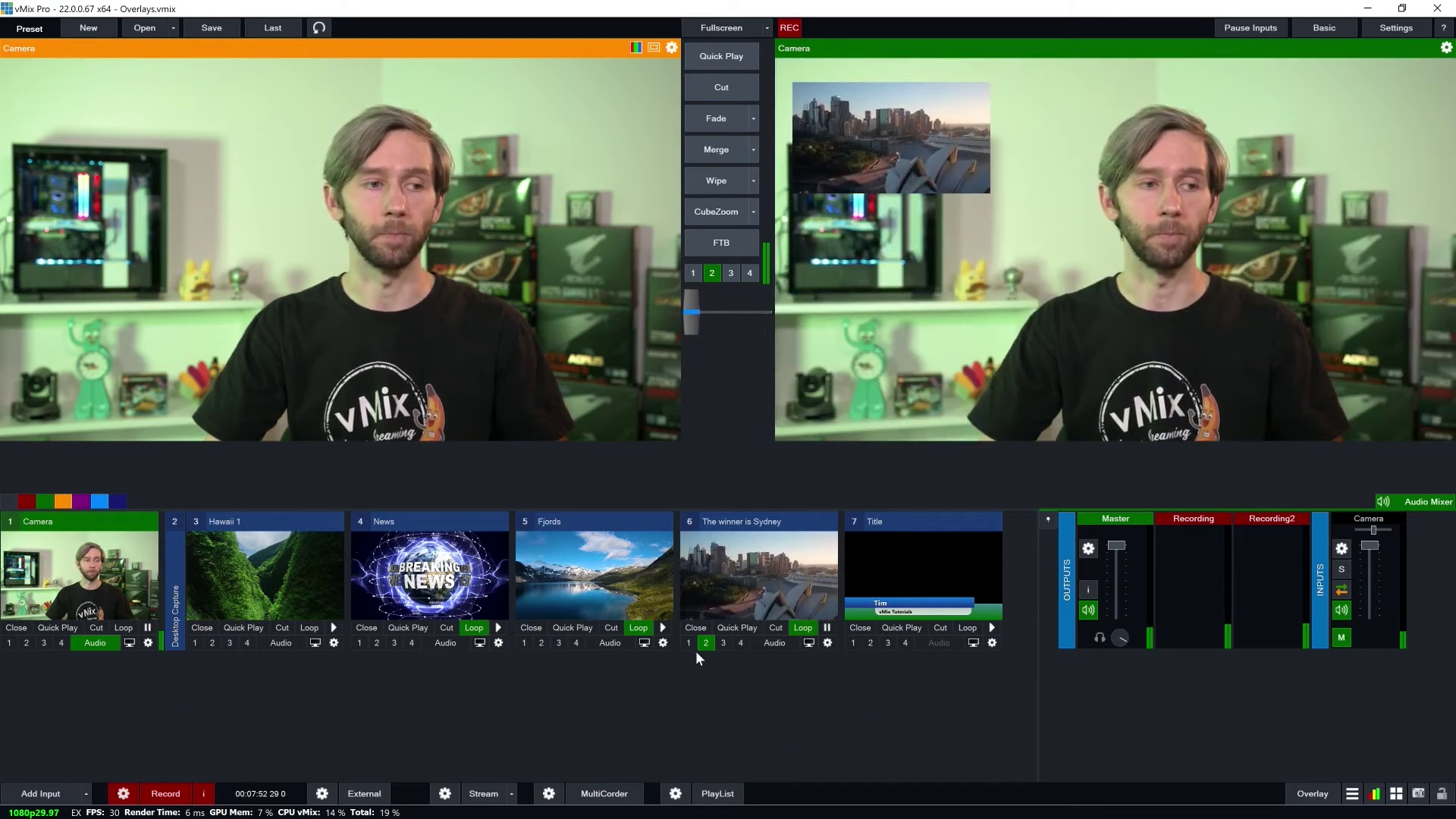
click(706, 643)
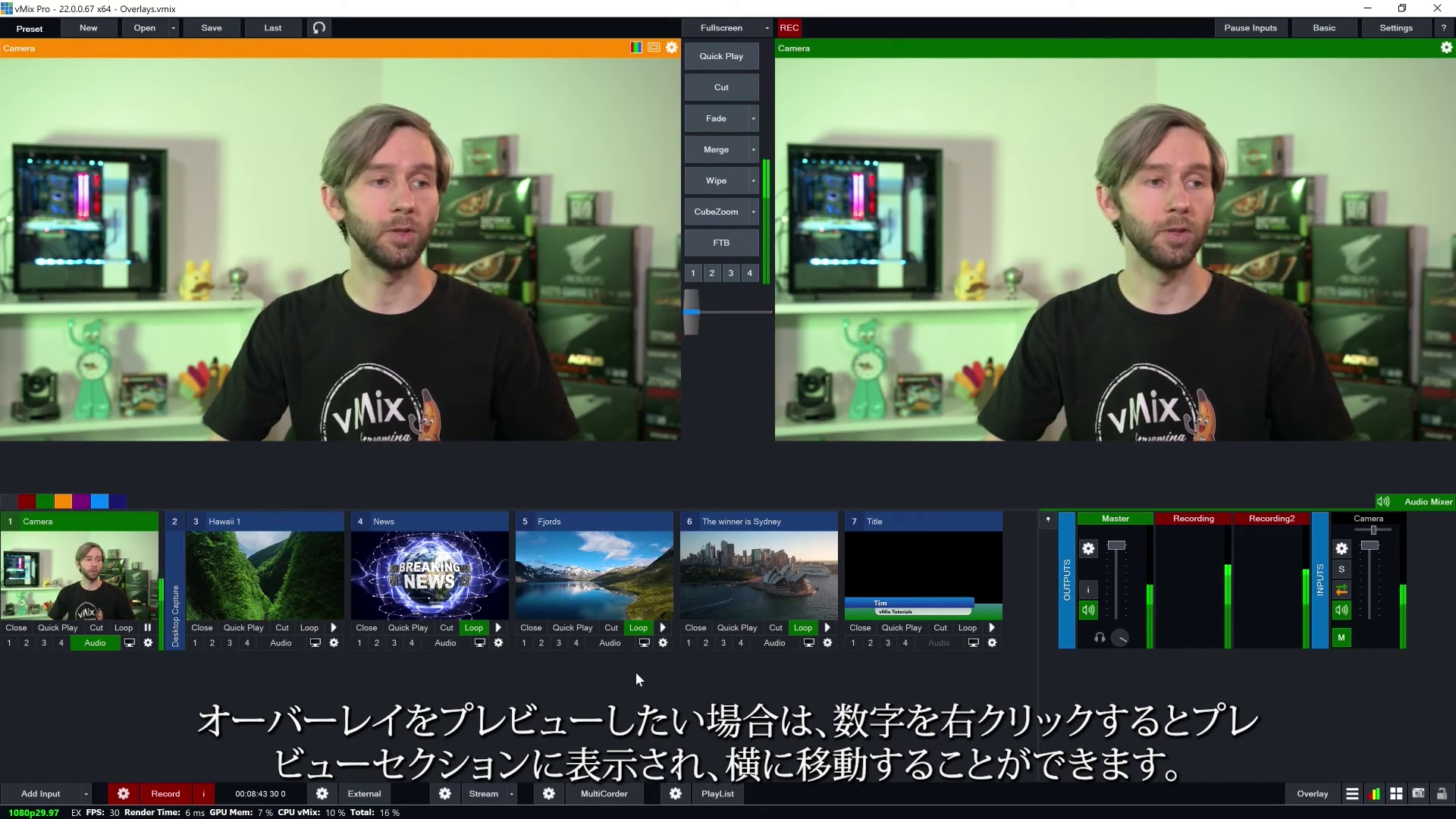
Preview the Sydney overlay, cut to Fjords with it live, then take the Sydney overlay off
right_click(706, 643)
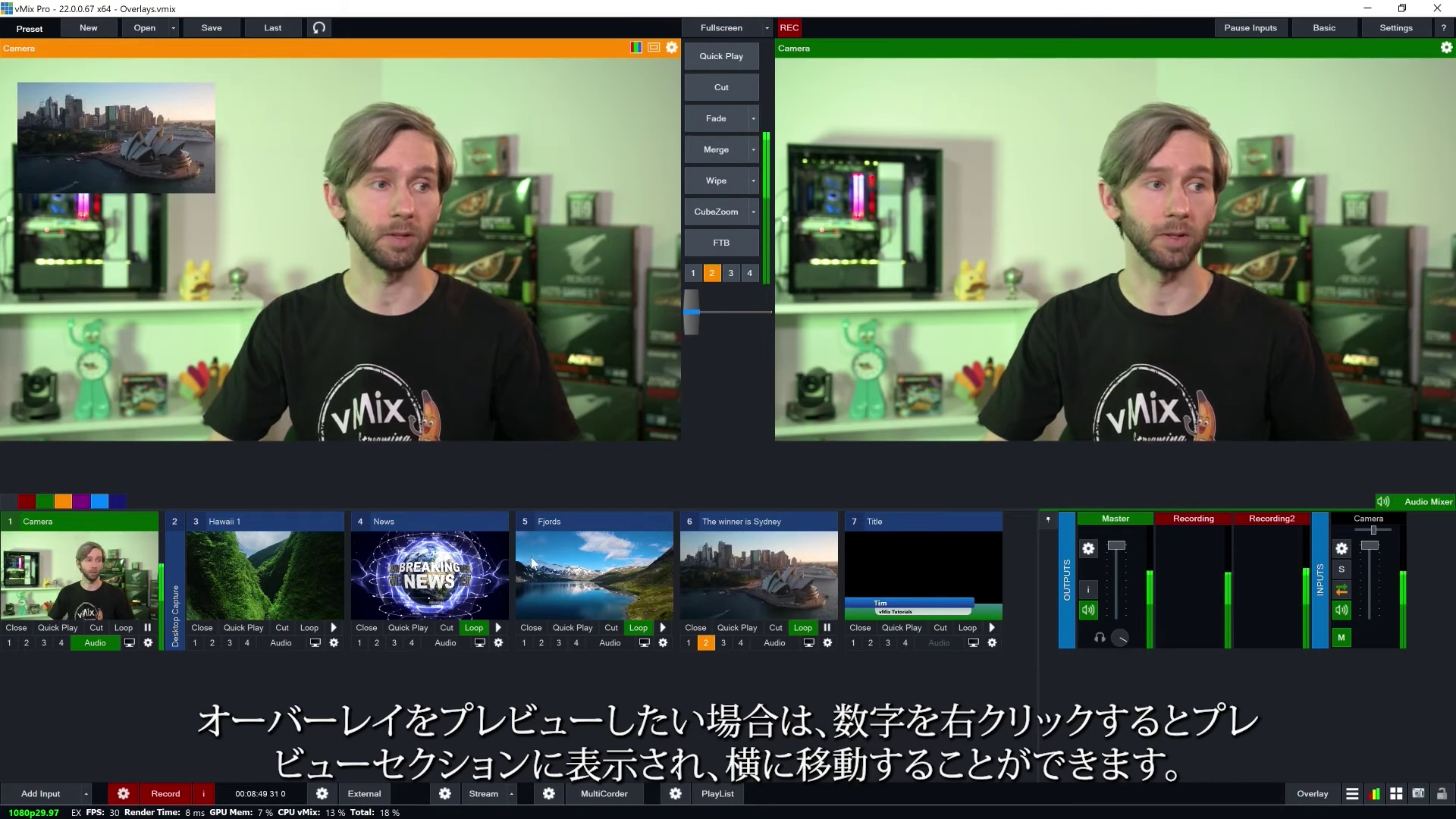
click(594, 605)
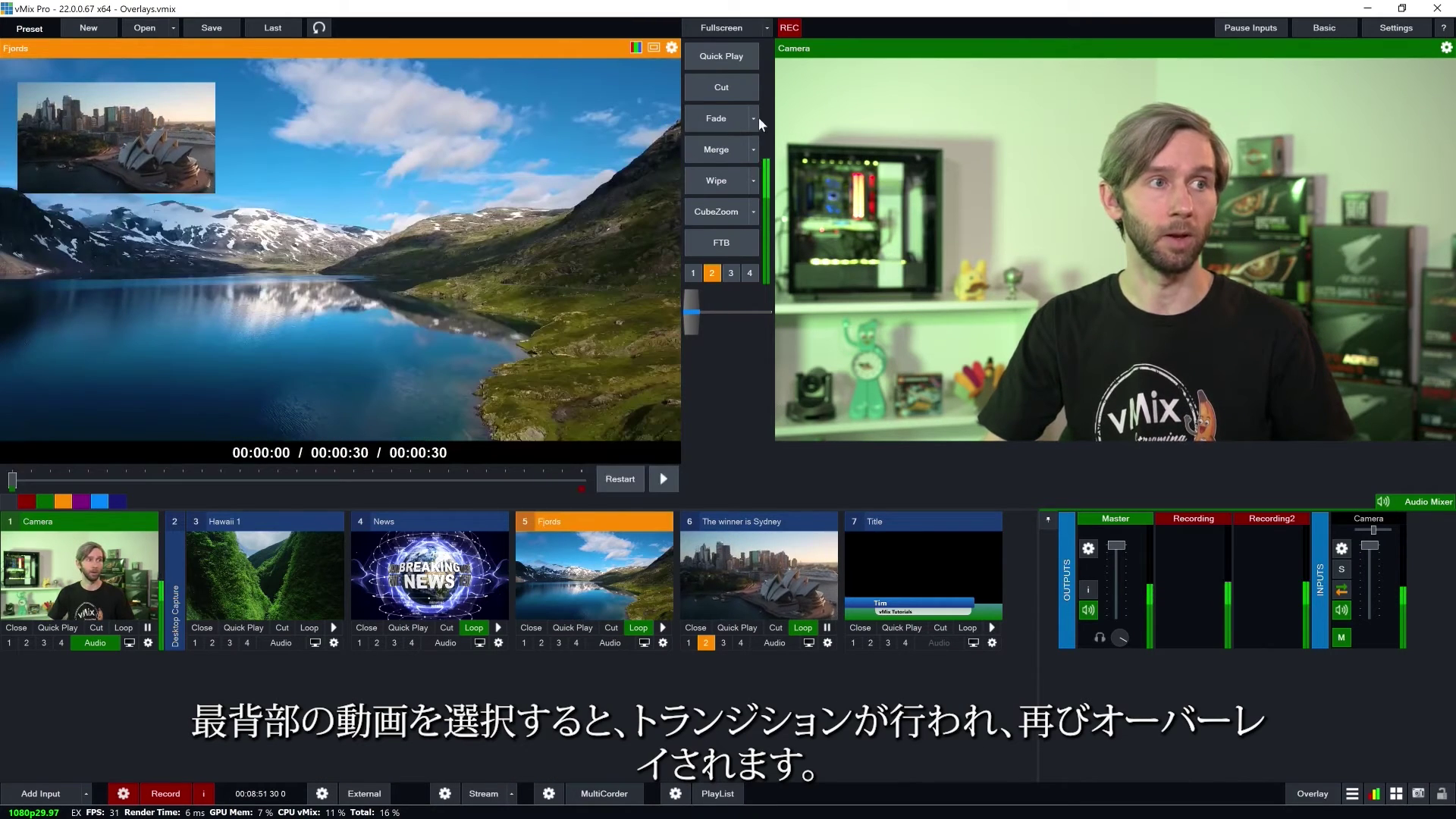
click(721, 97)
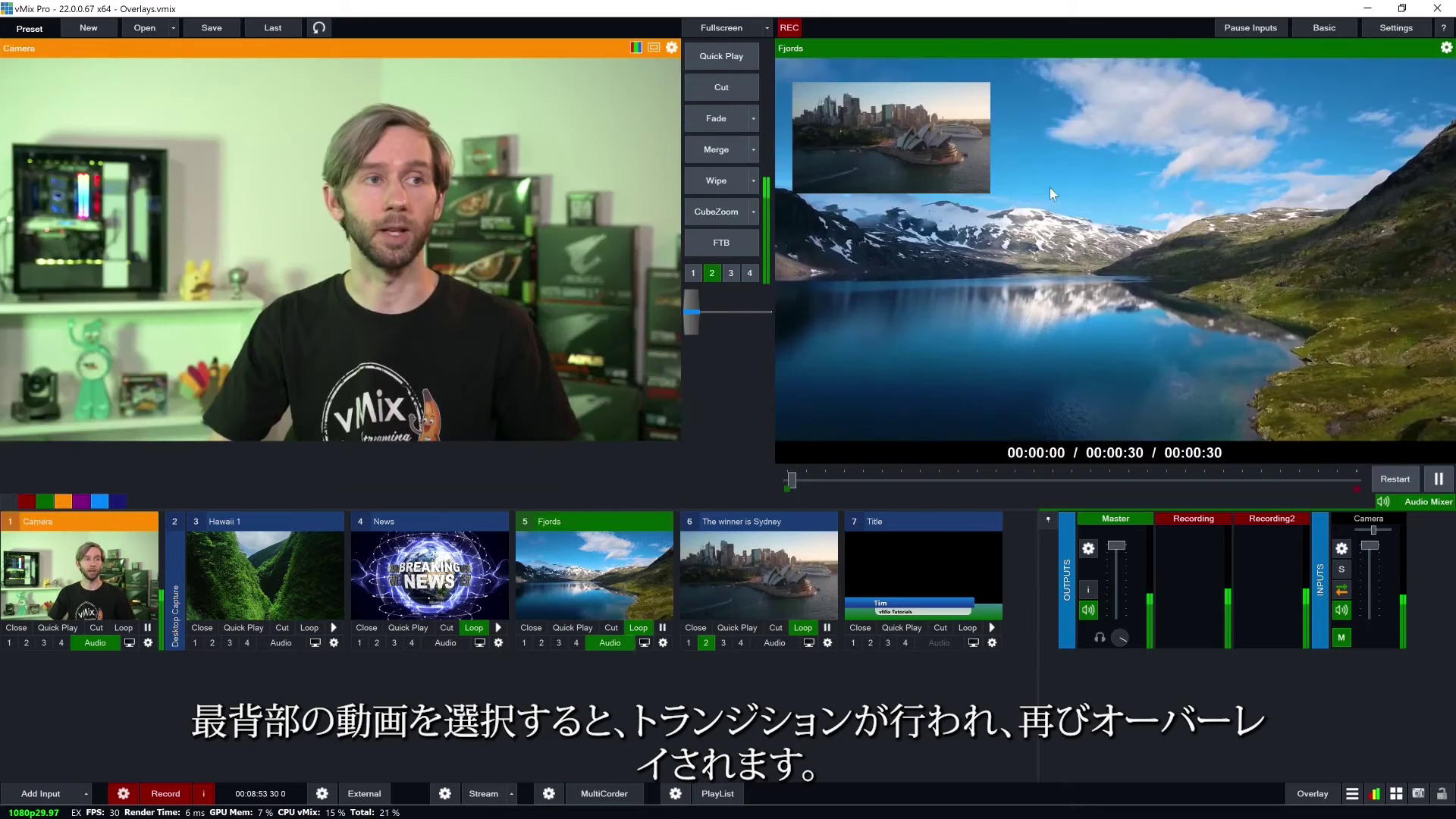
click(706, 644)
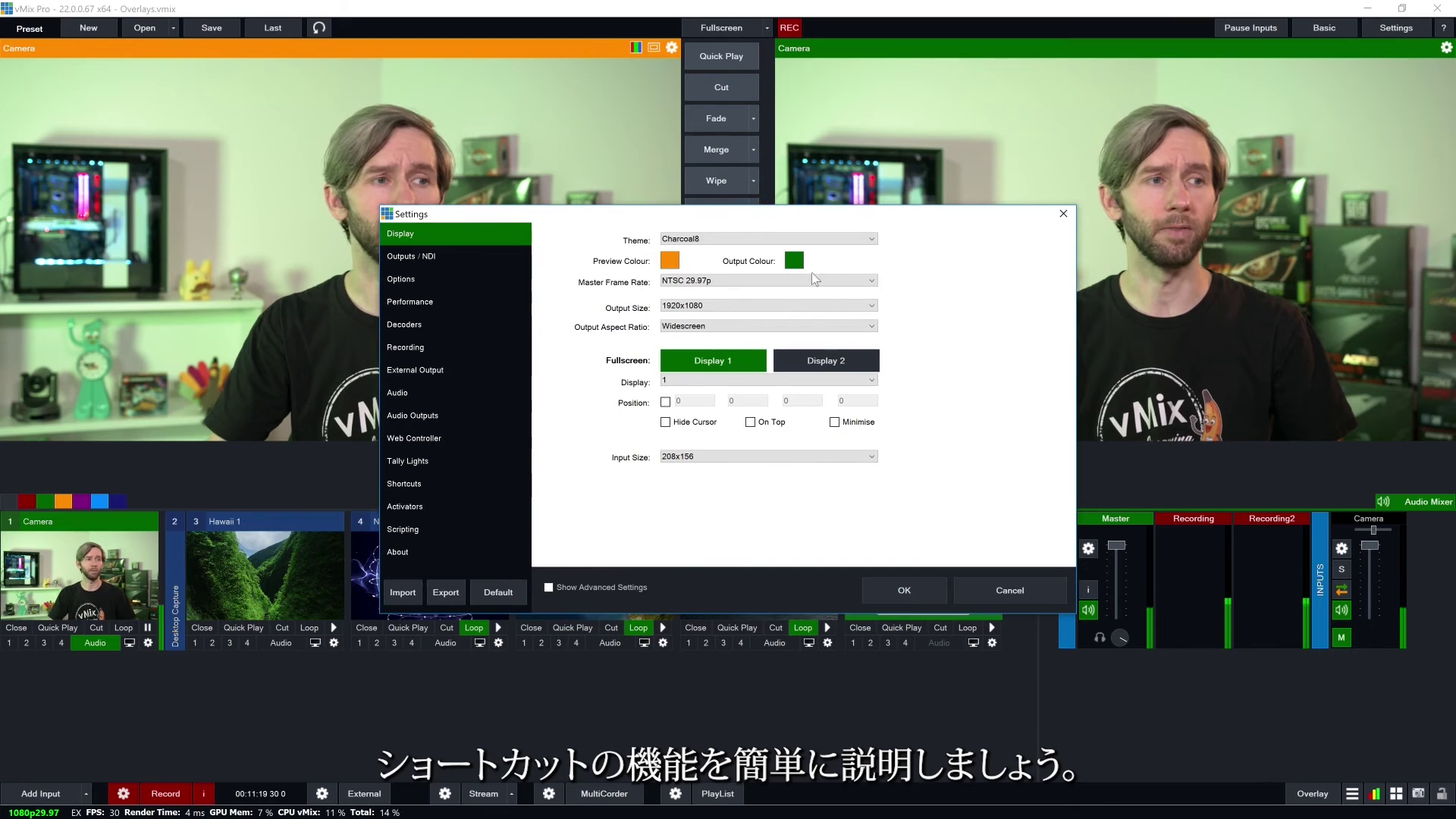
Add a new keyboard shortcut A using the OverlayInput2 function
click(446, 488)
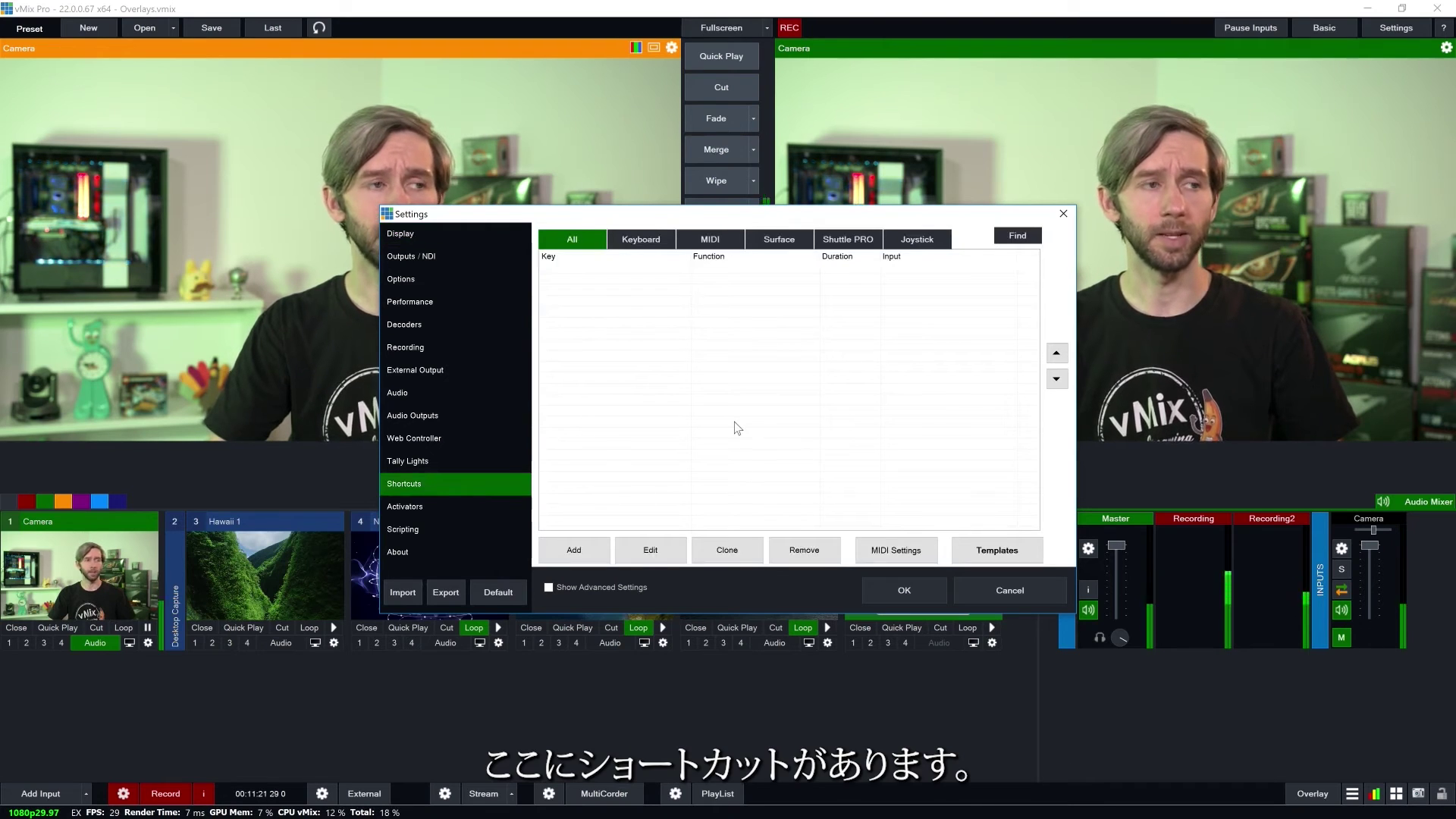
click(574, 550)
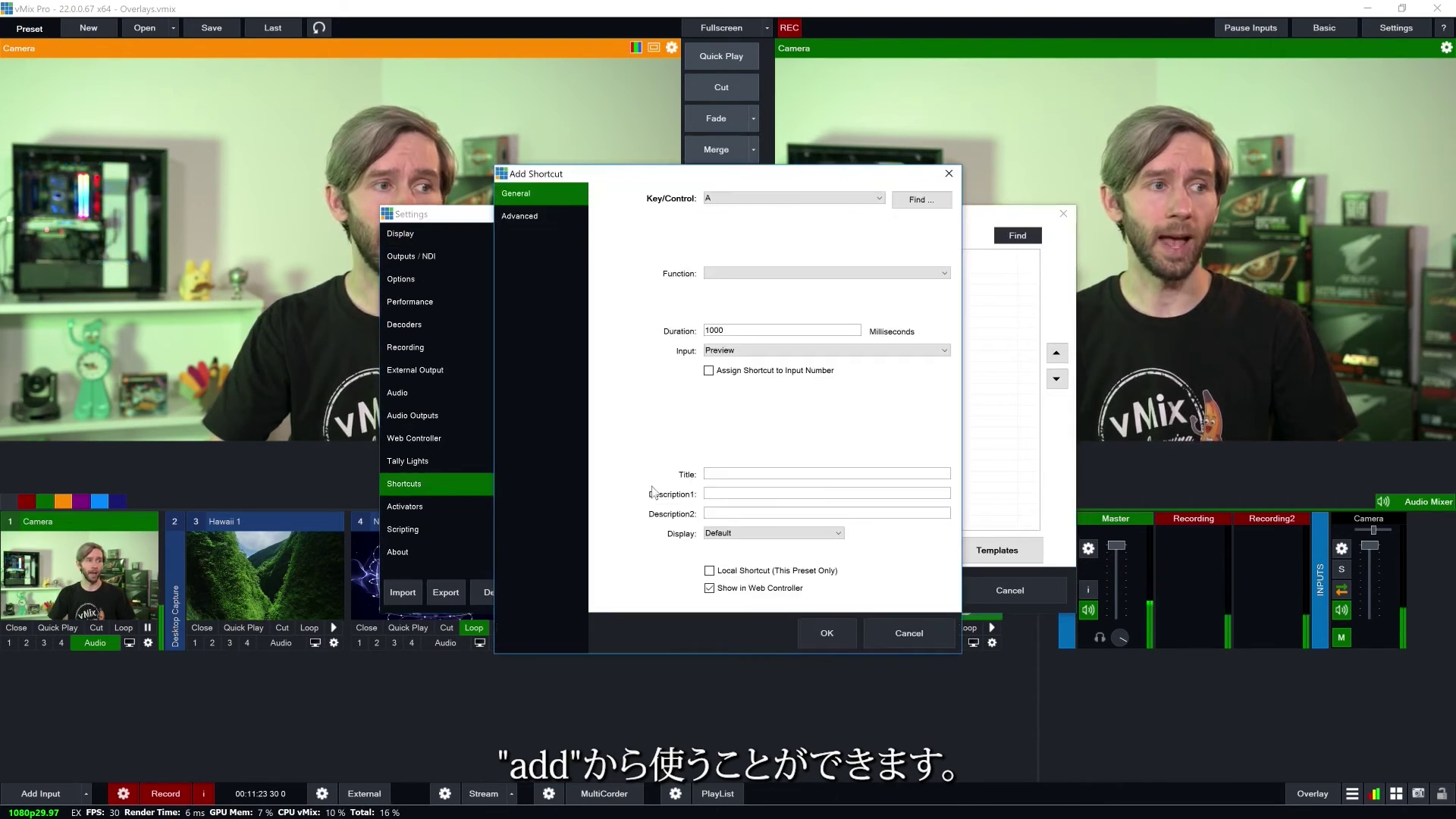
click(735, 274)
click(733, 468)
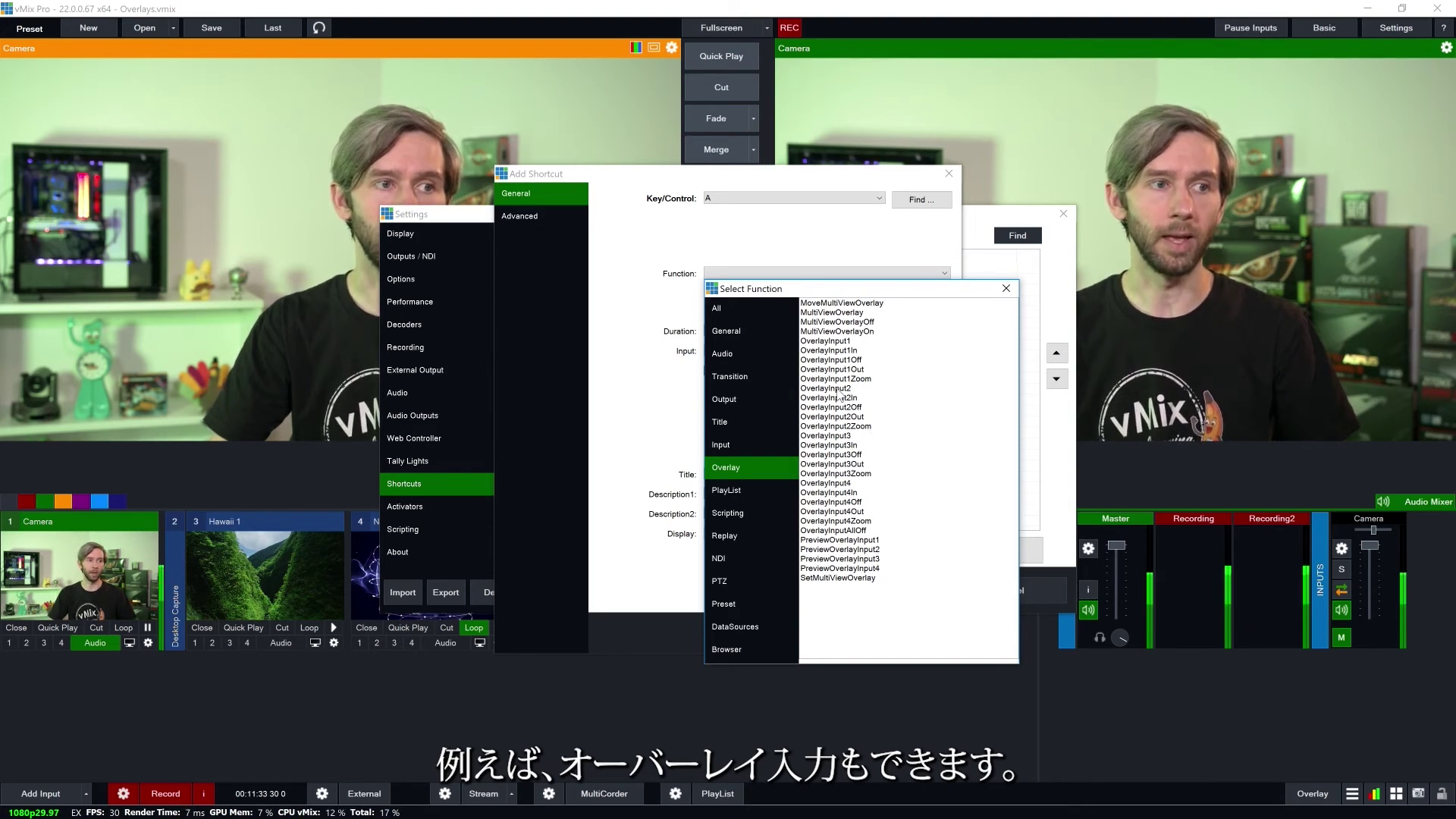
double_click(838, 390)
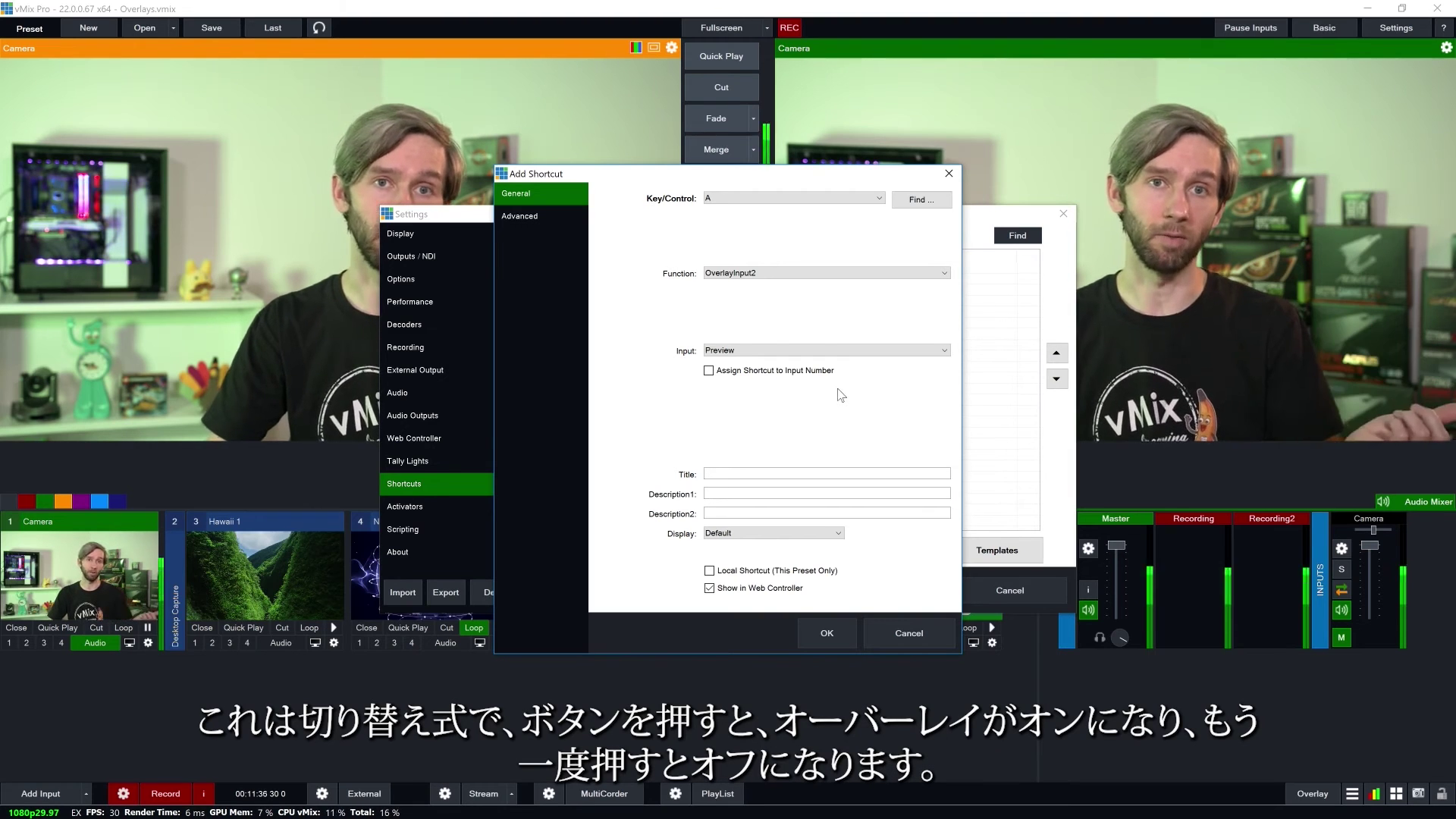
Target input 6 'The winner is Sydney', save the shortcut, and close Settings
click(763, 353)
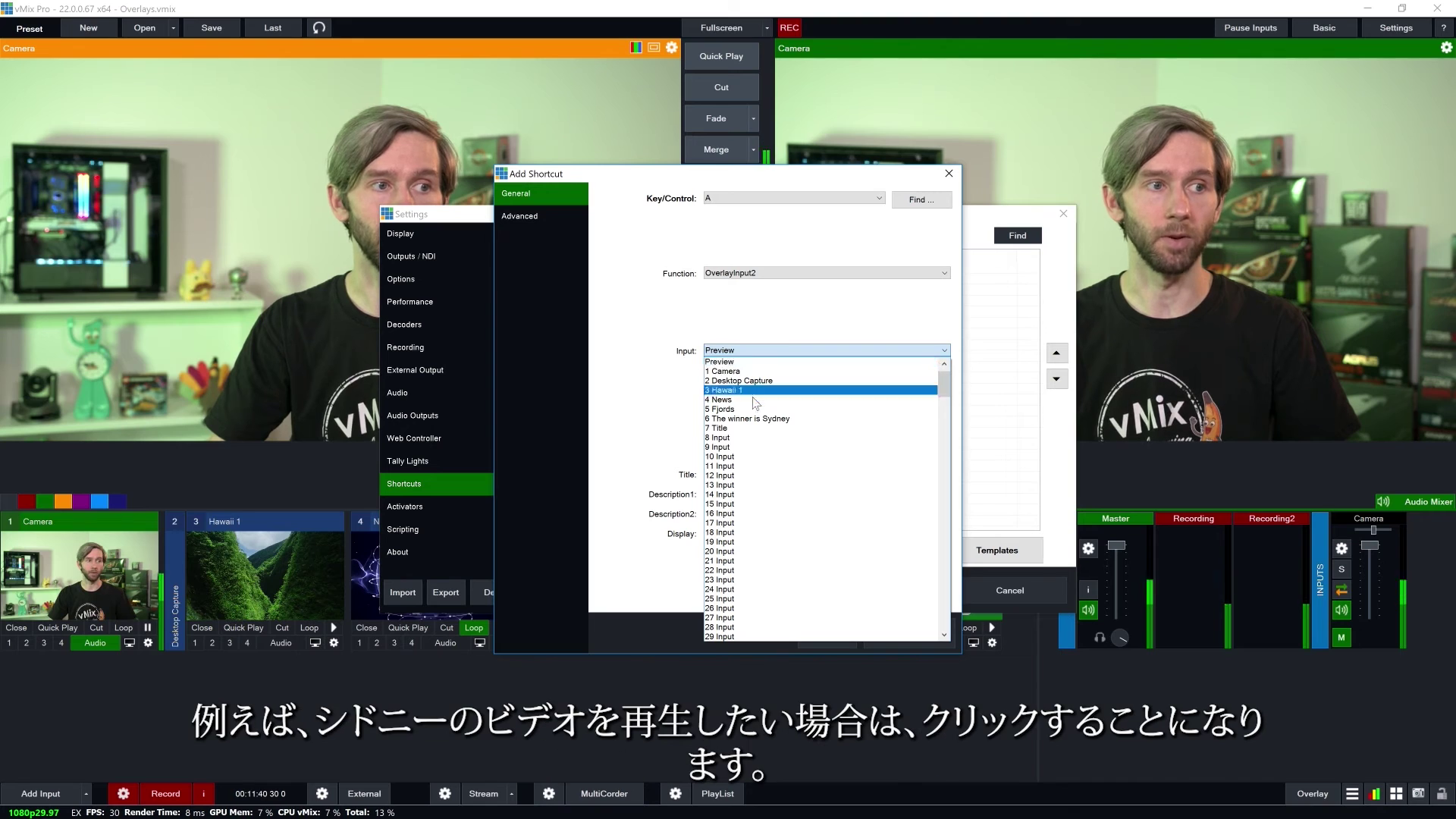
click(767, 418)
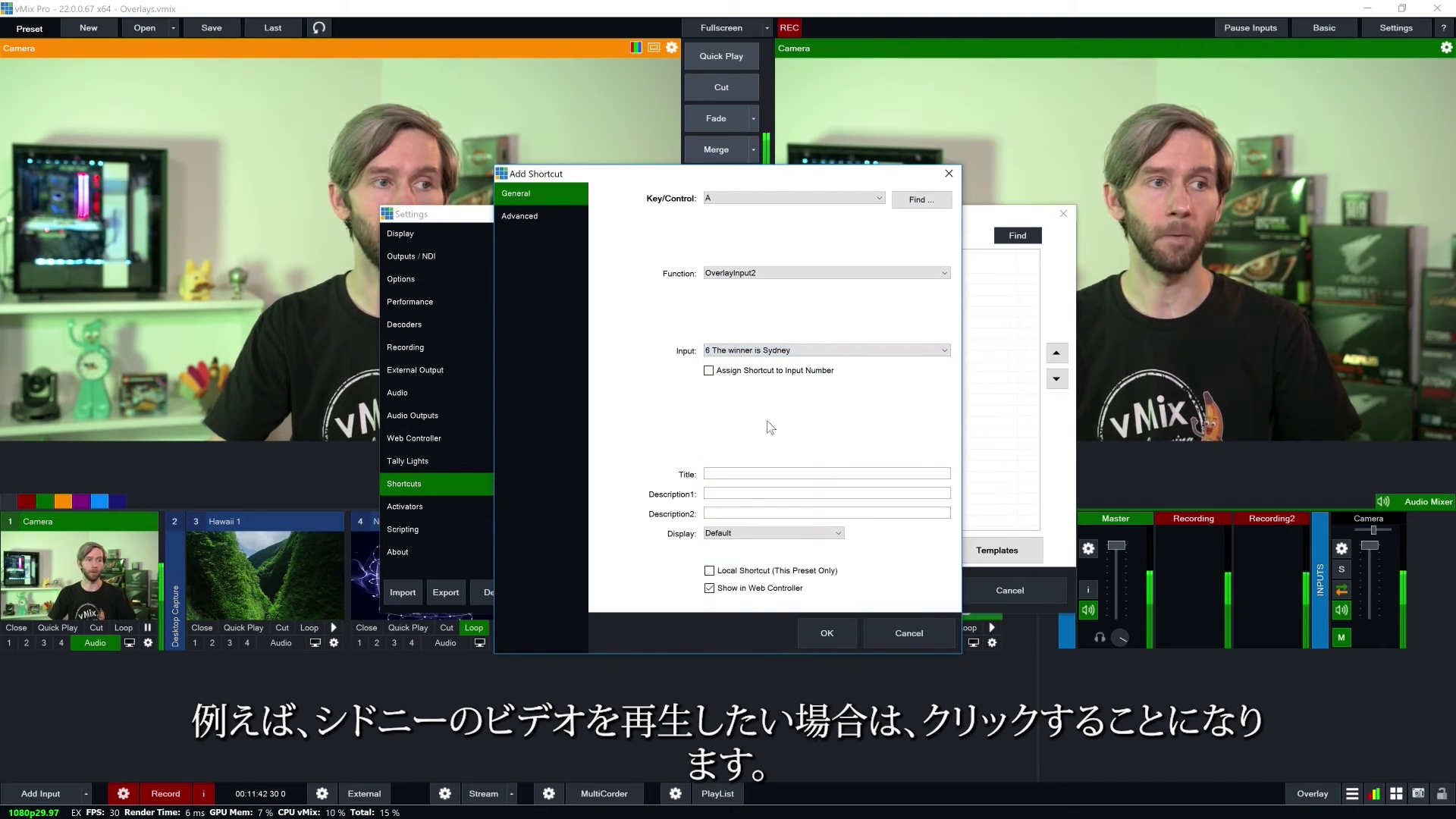
click(827, 633)
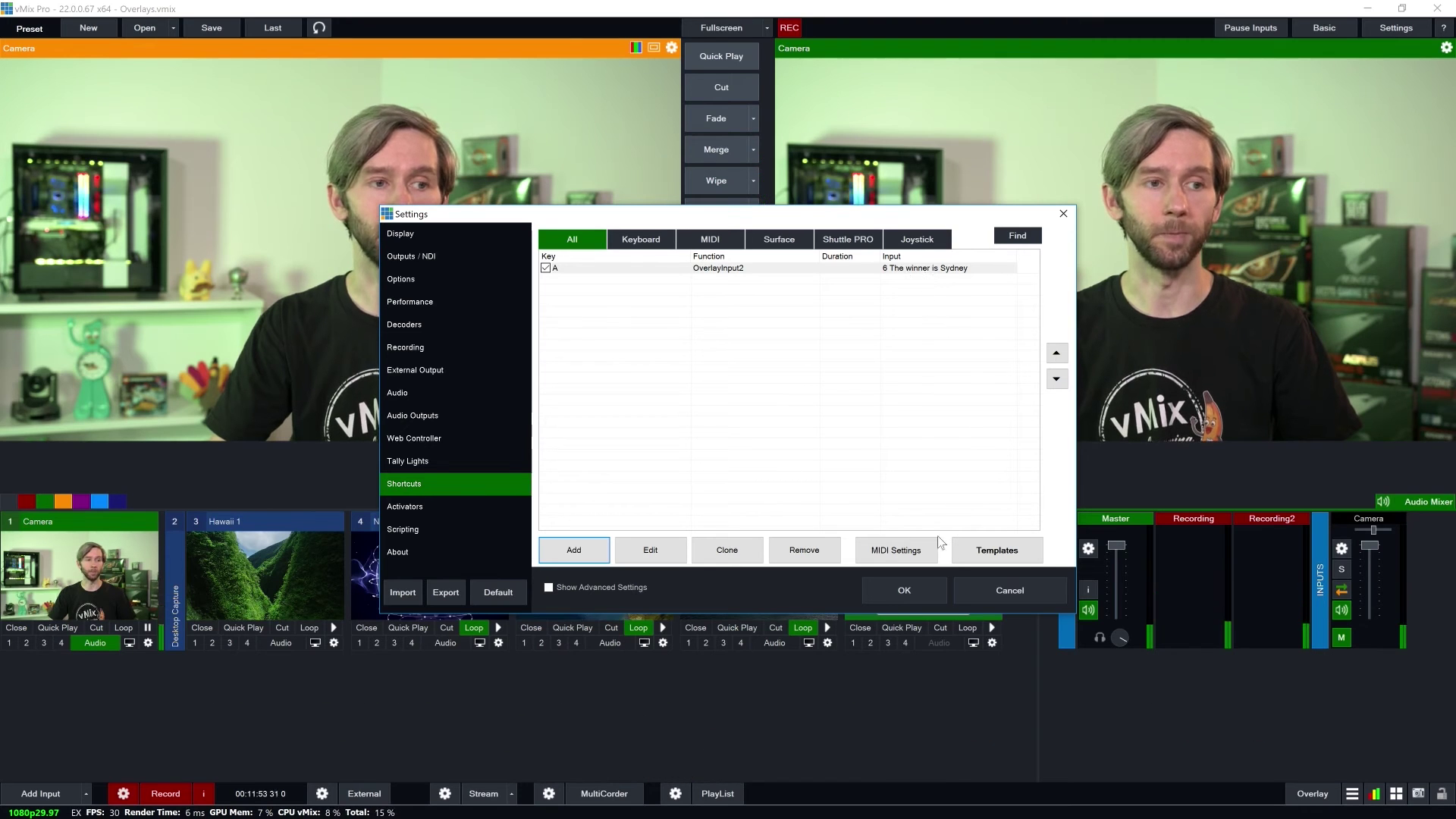
click(905, 591)
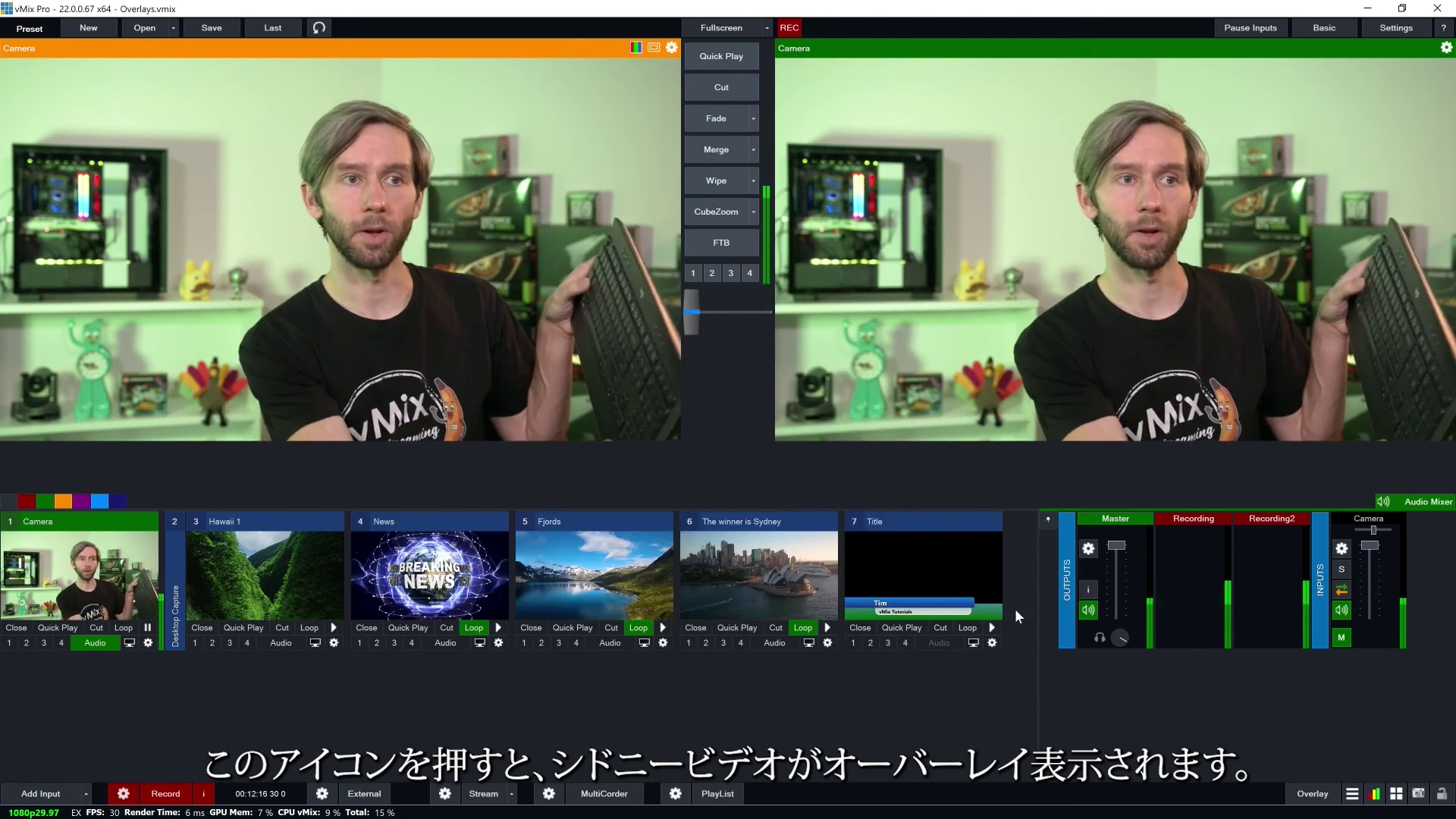
key(2)
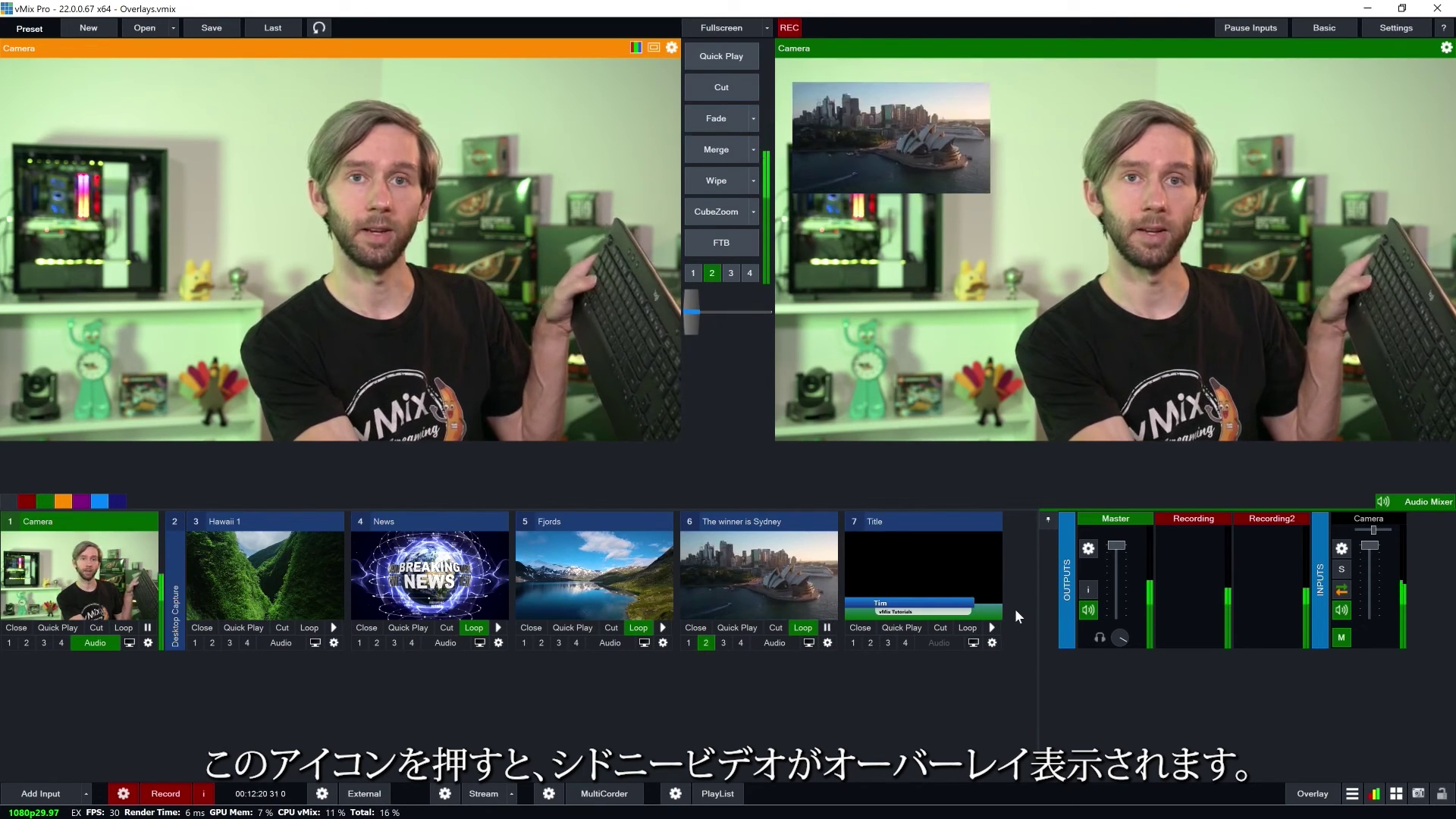
key(2)
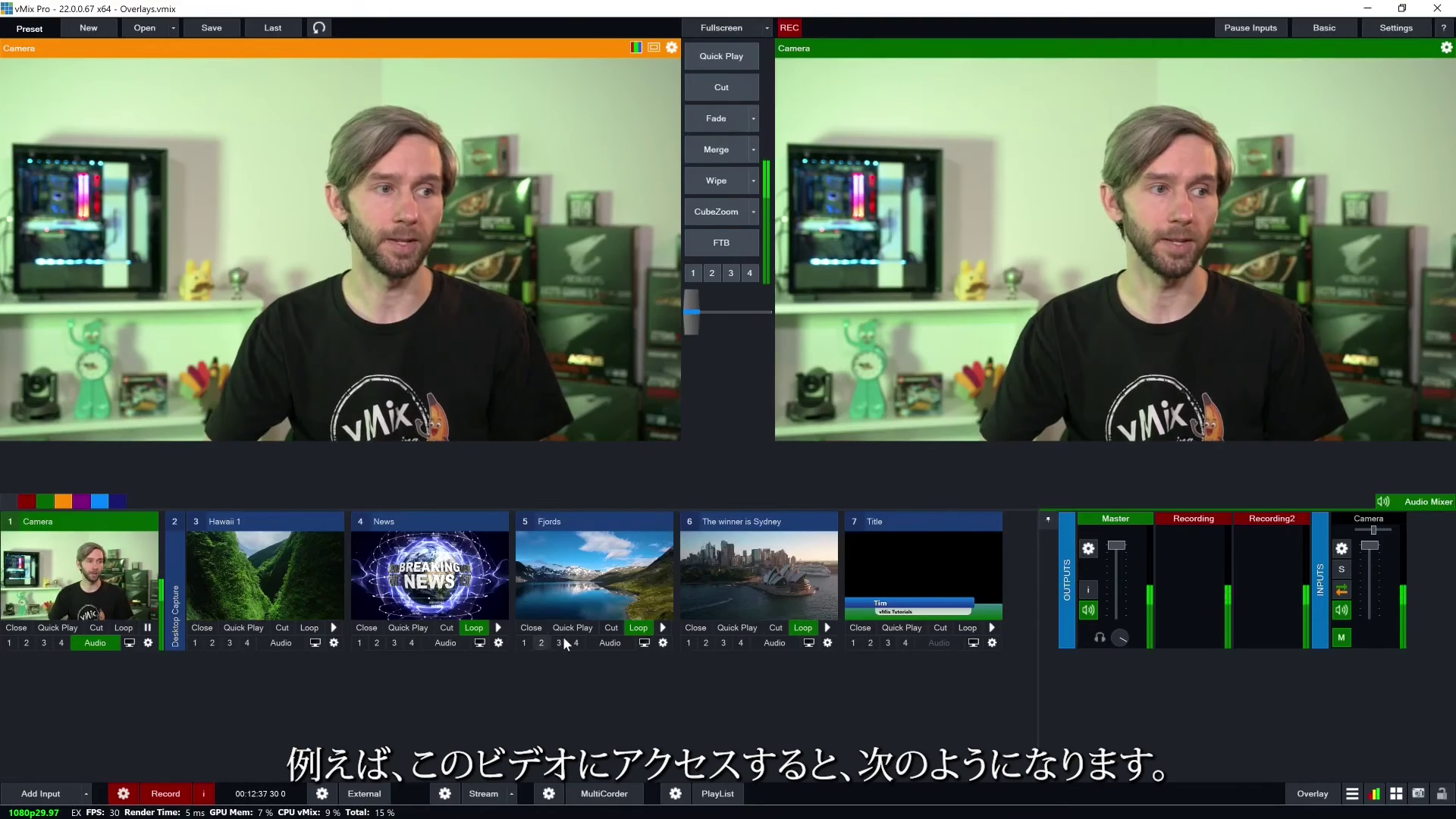
Give the Fjords input an OnTransitionIn trigger running OverlayInput1 with input 7 Title
click(663, 643)
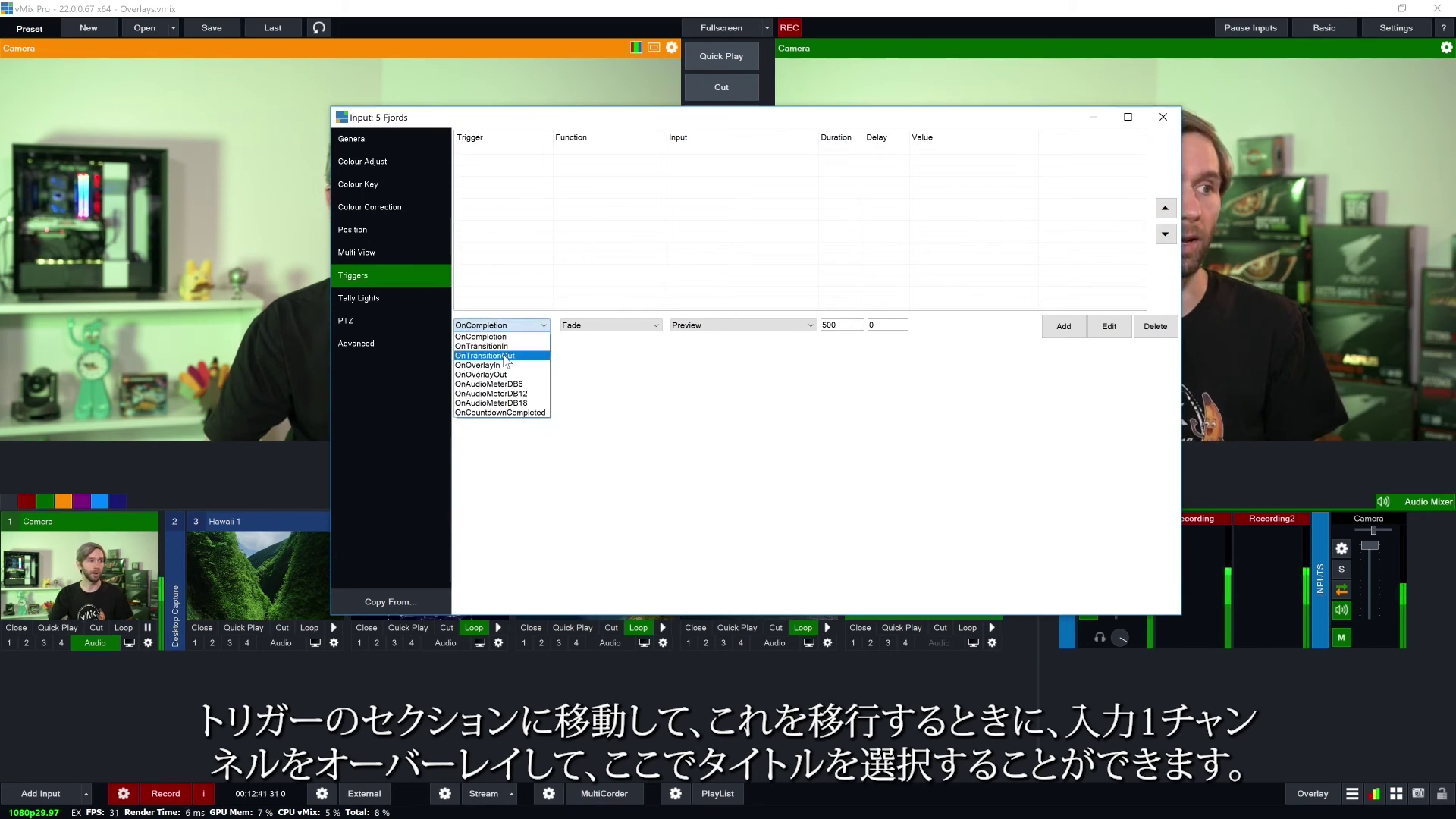
click(515, 355)
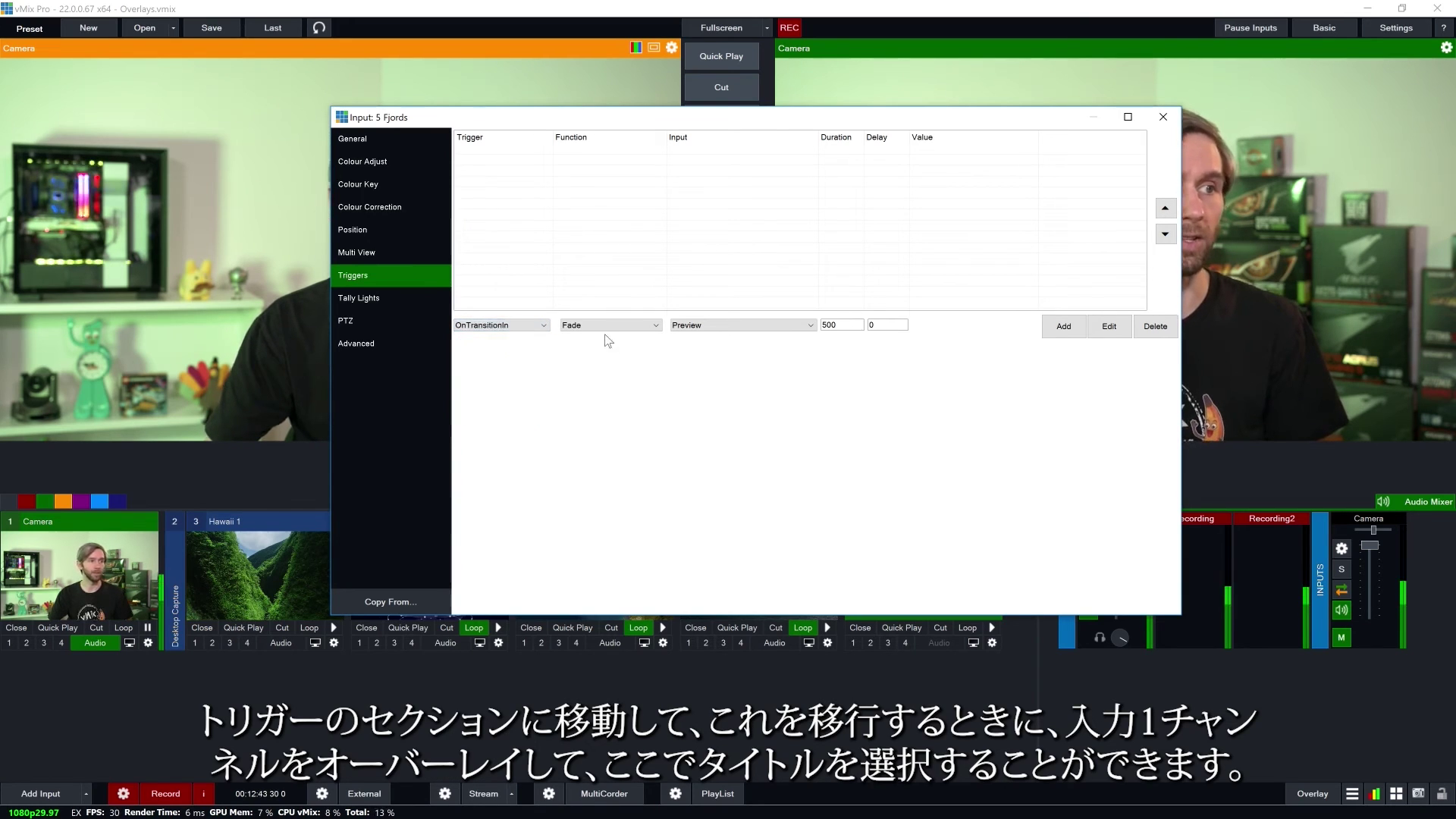
click(655, 326)
click(583, 519)
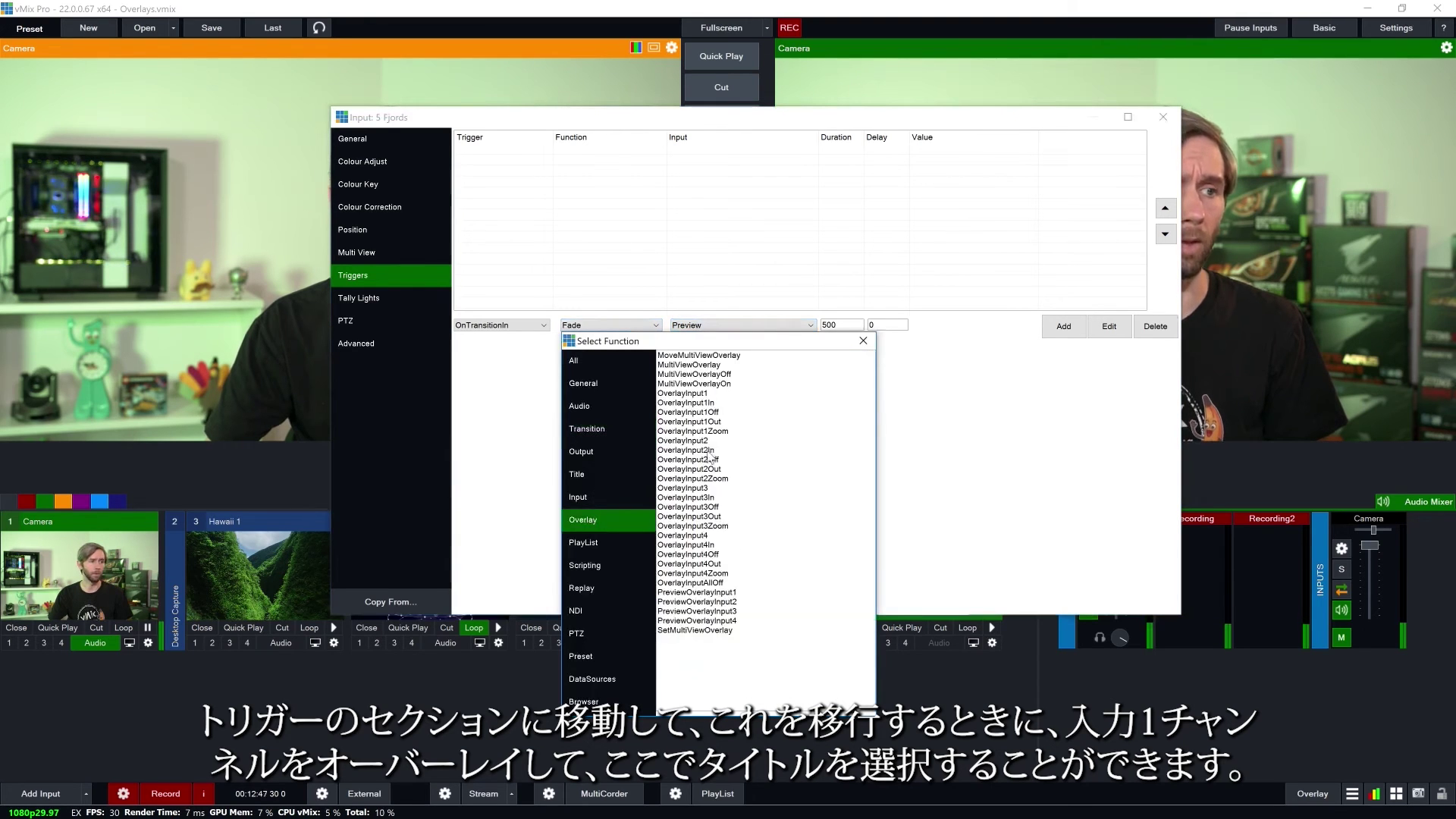
double_click(699, 394)
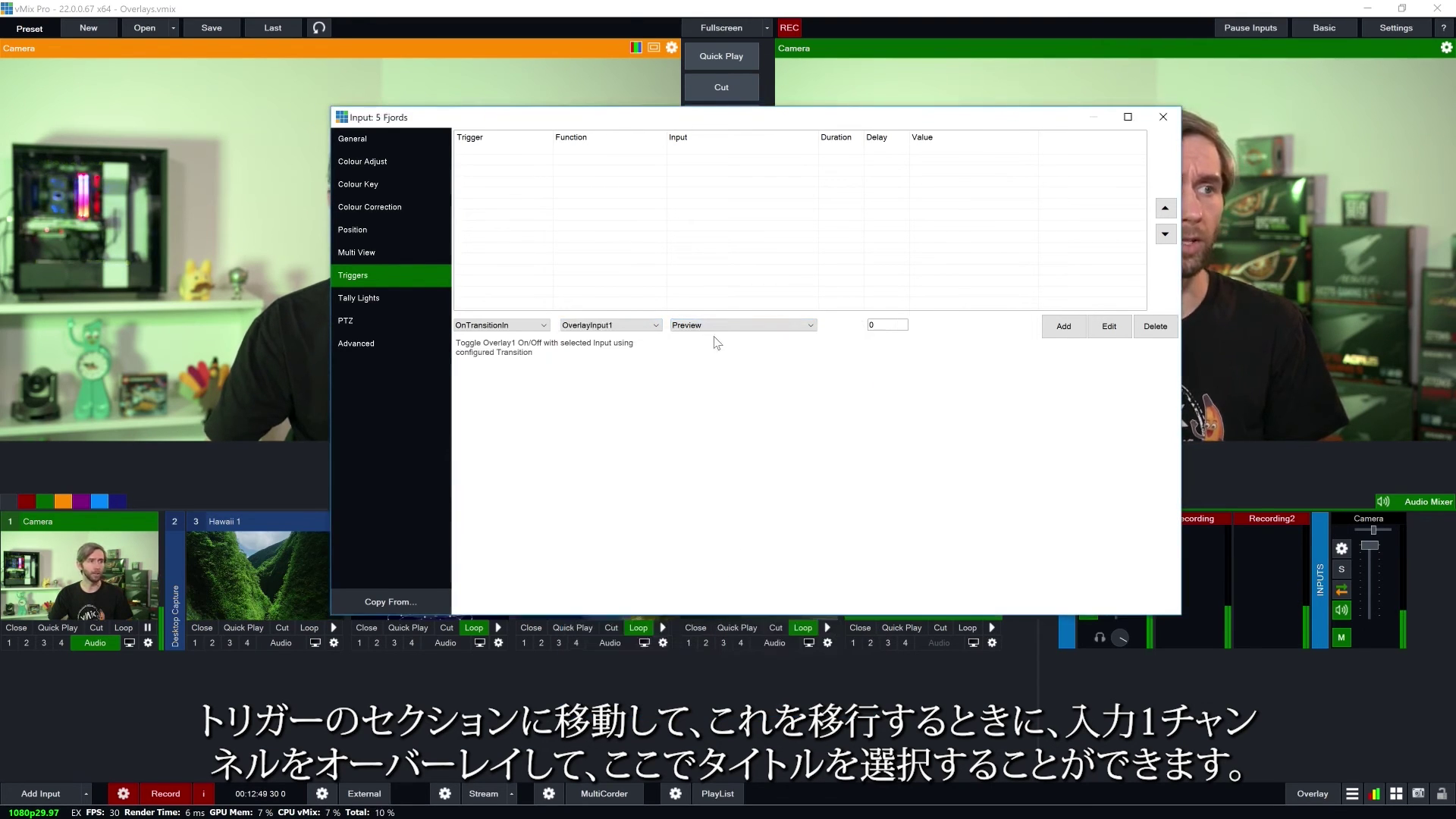
click(719, 326)
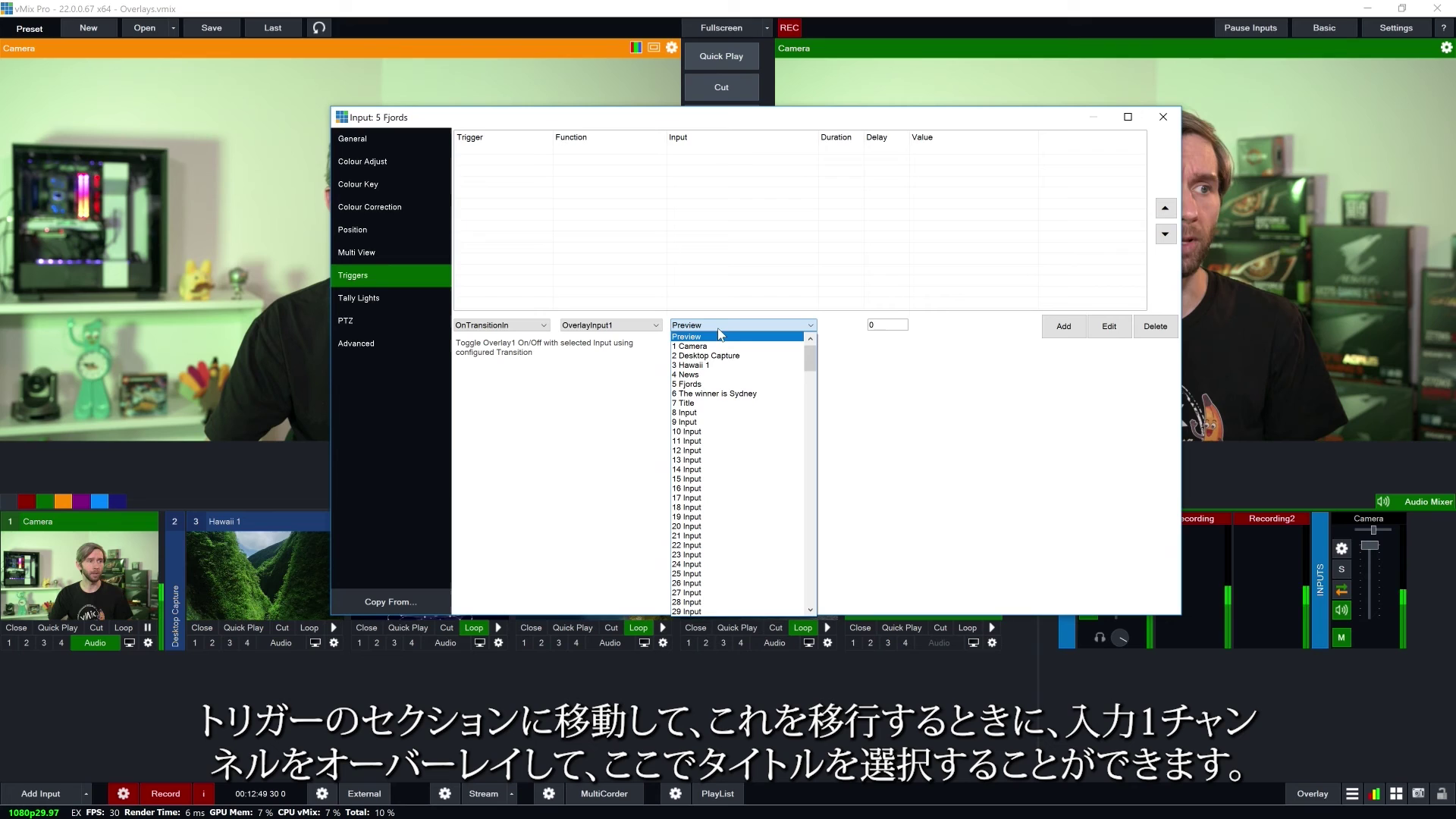
click(694, 403)
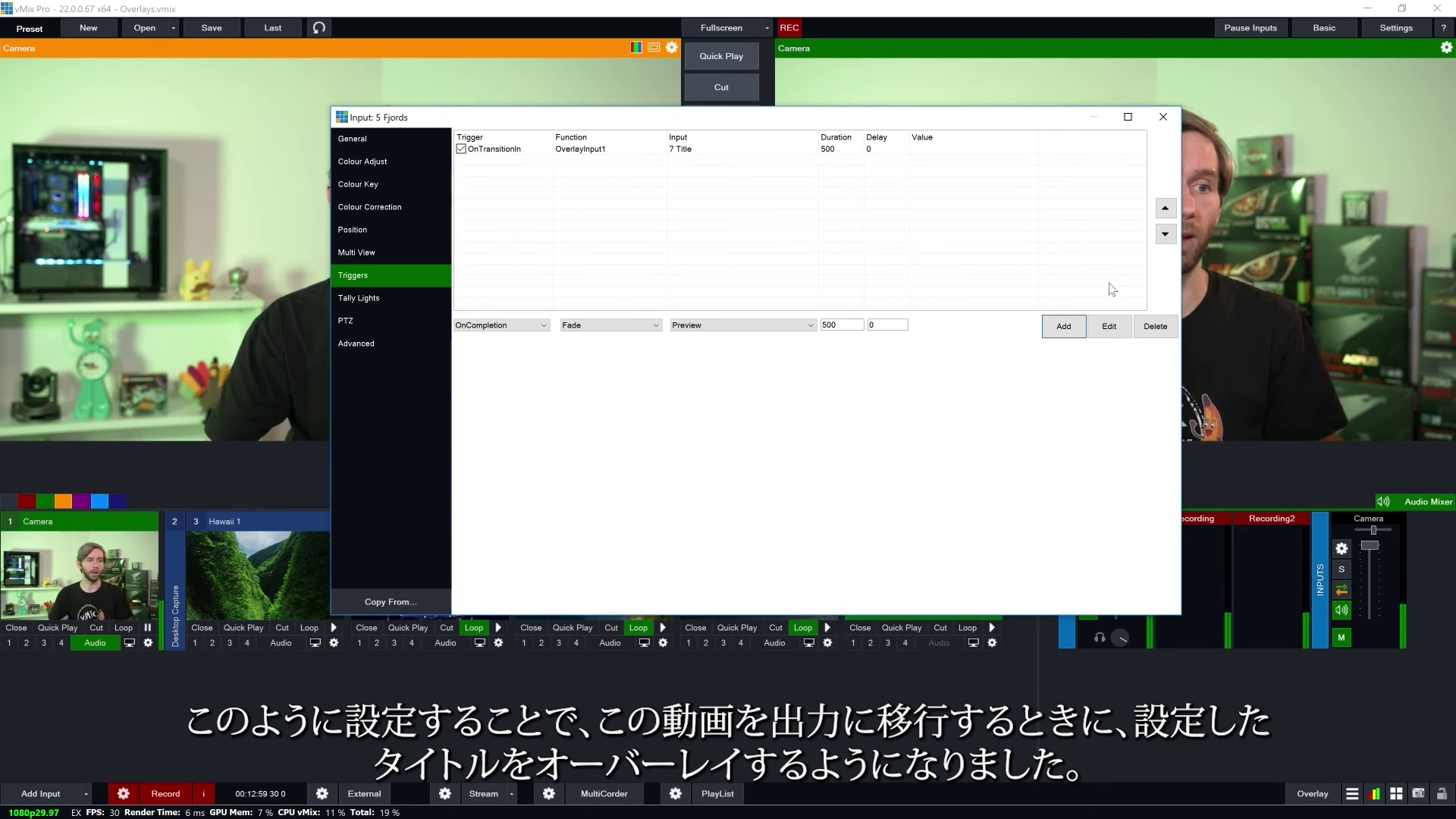
click(1163, 117)
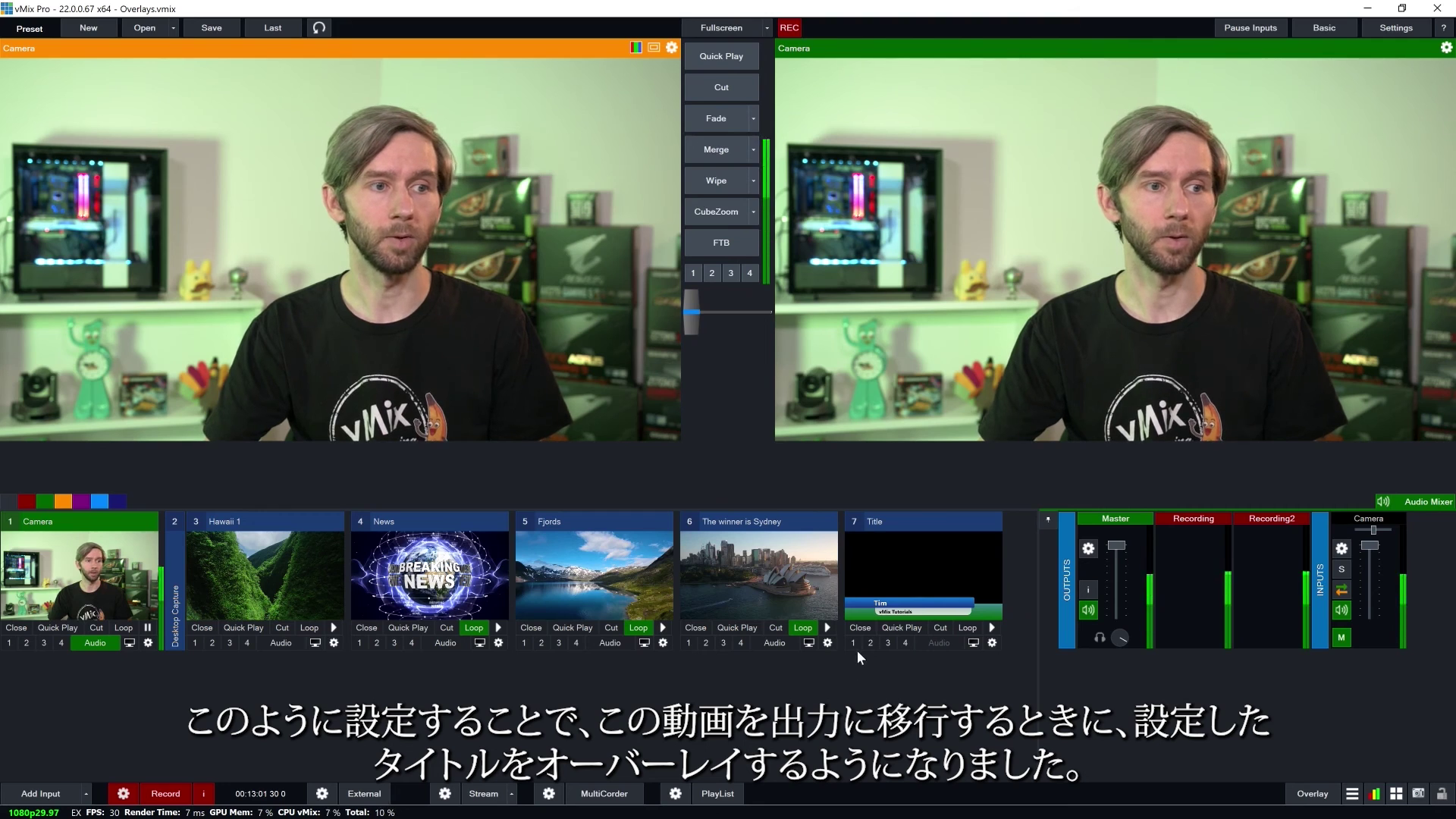
Load Fjords into Preview and Cut it to Output, auto-overlaying the Title lower third
click(576, 603)
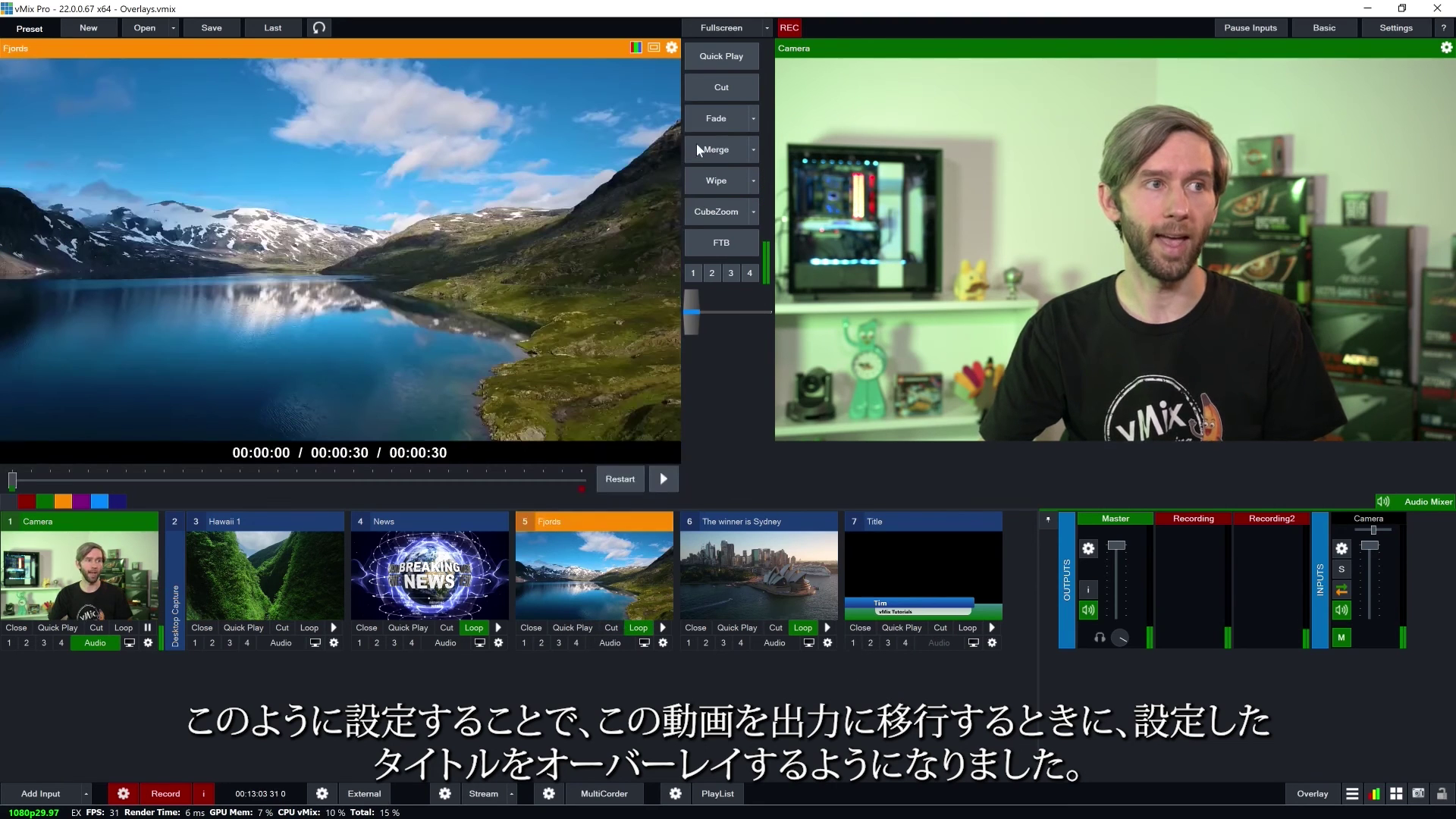
click(712, 82)
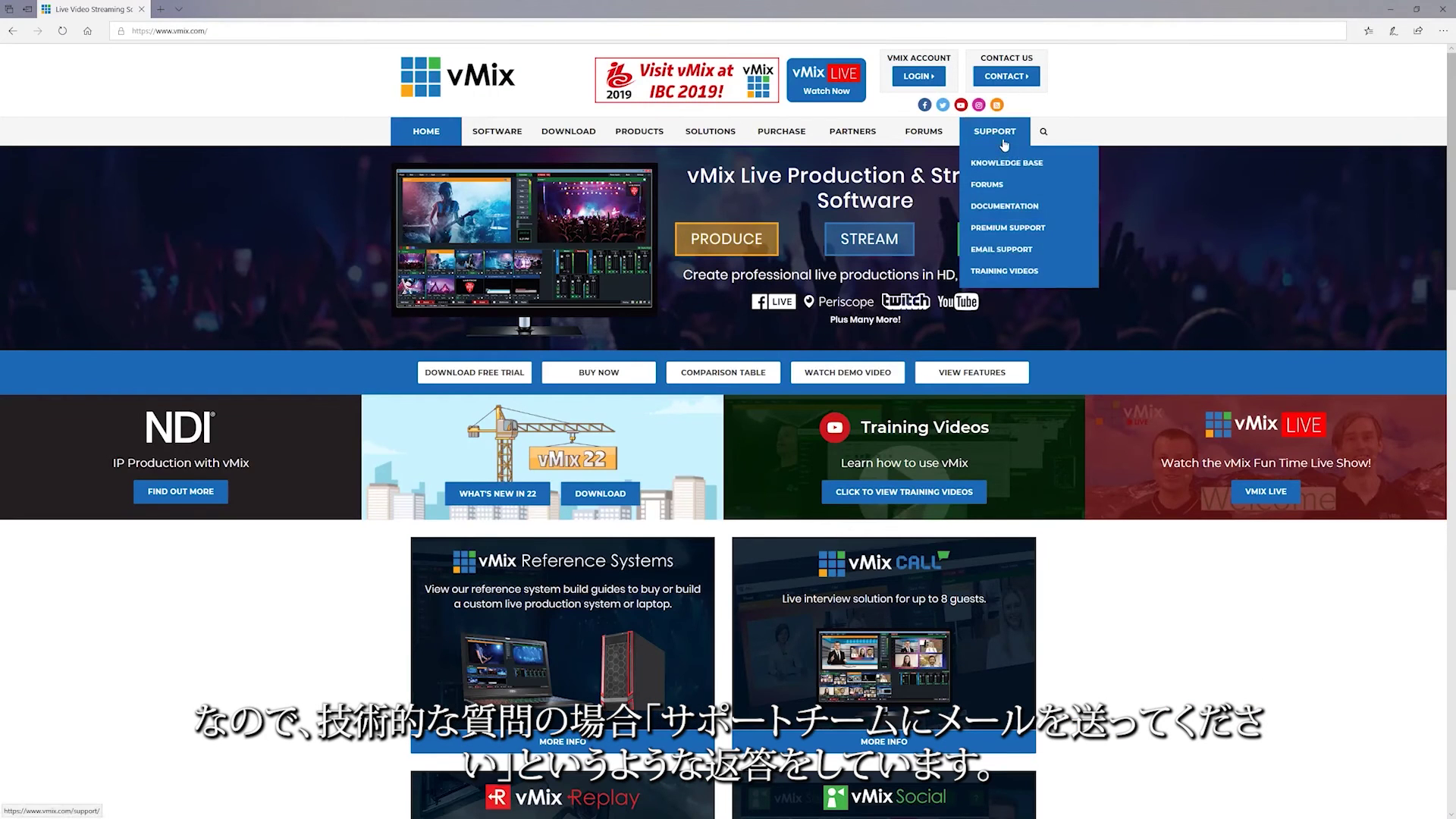
Open the vmix.com Email Support form and start a Subject beginning with 'Help'
click(1003, 251)
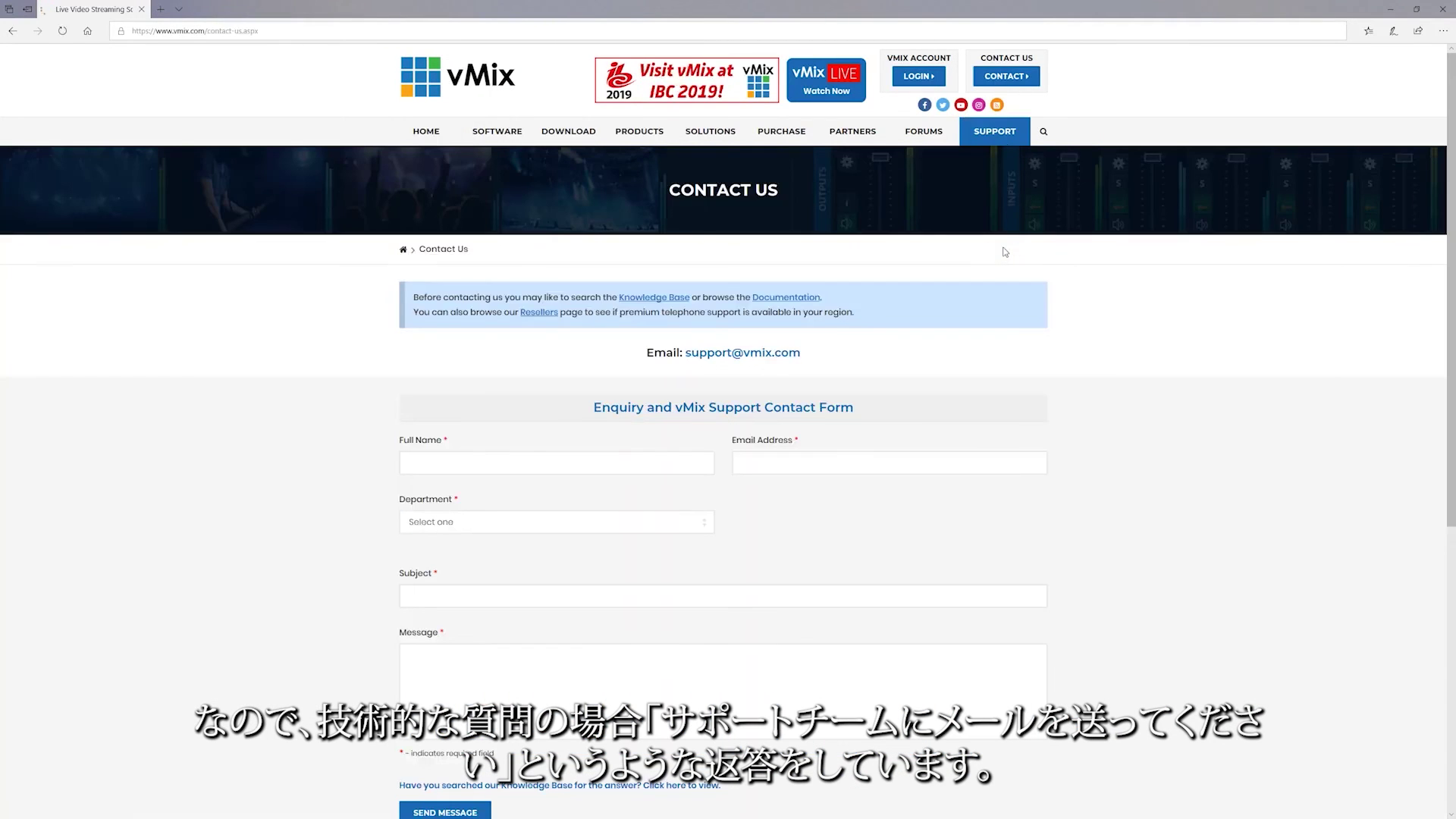
click(697, 595)
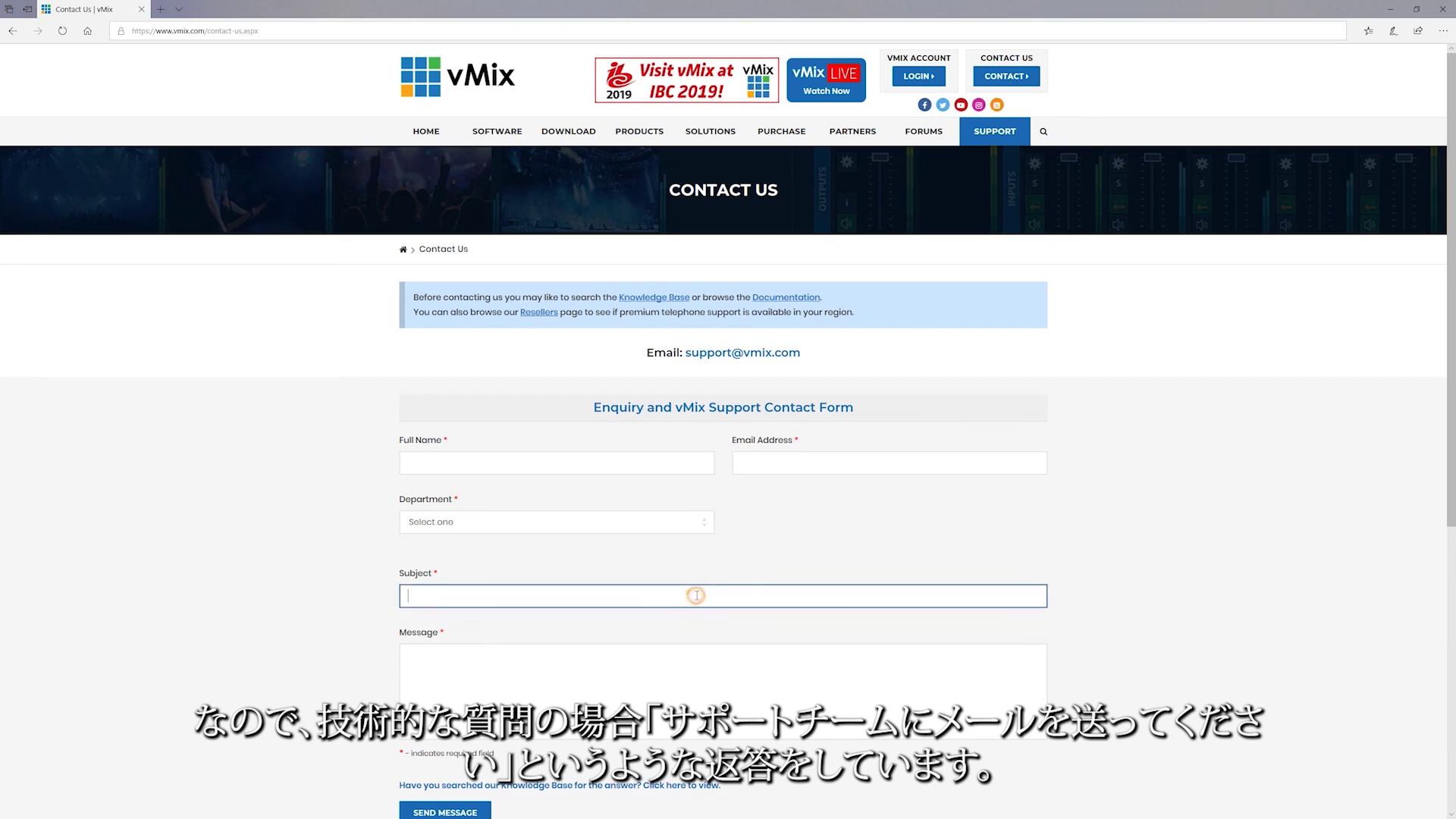
text(Help p)
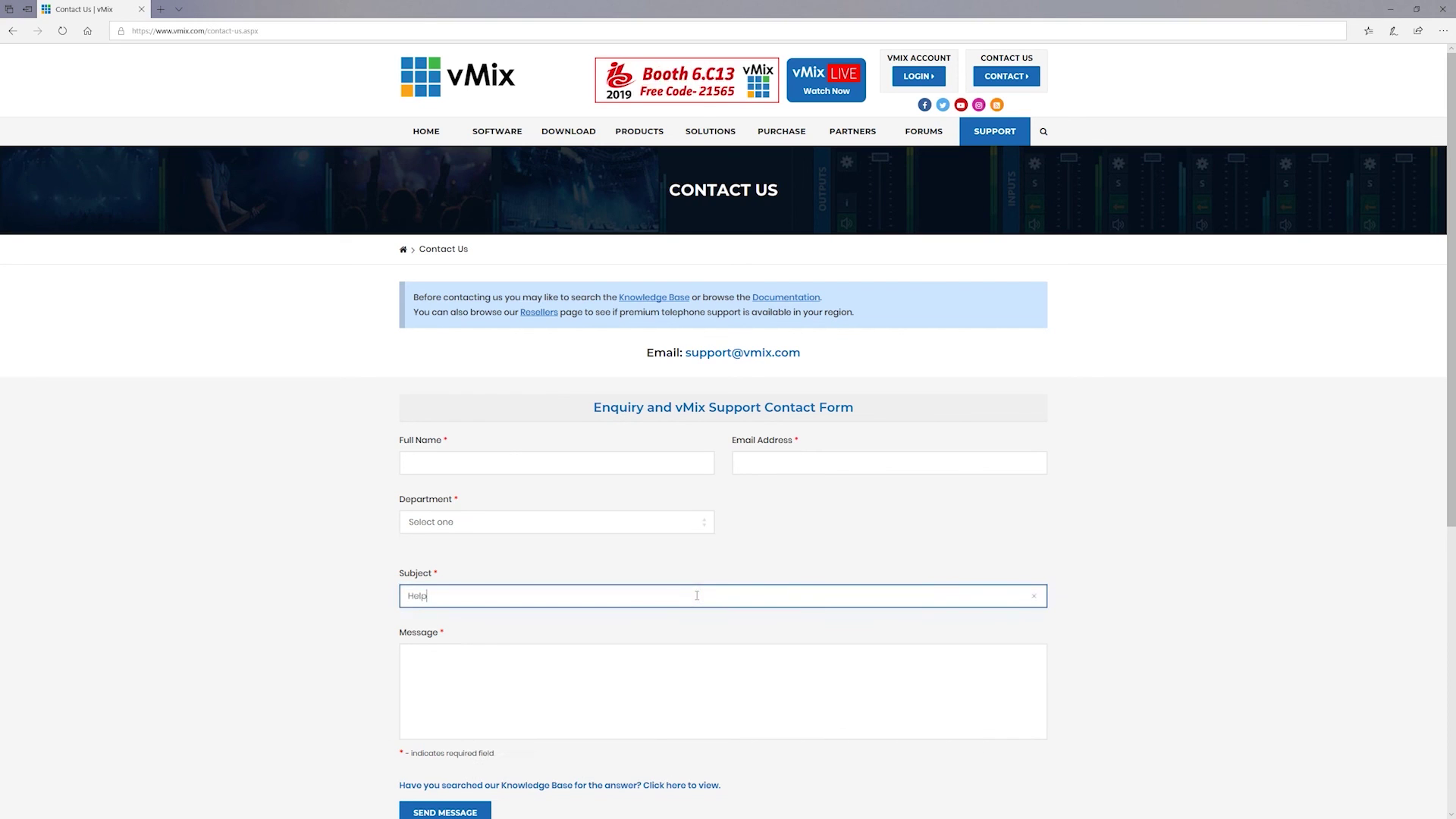